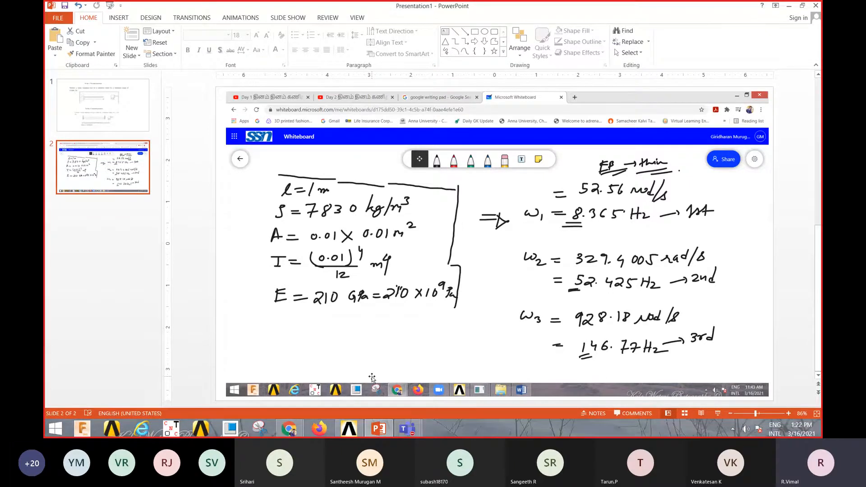
- Switch to the maximized ANSYS Mechanical APDL window and set the GUI filtering preferences to the Structural discipline
click(354, 428)
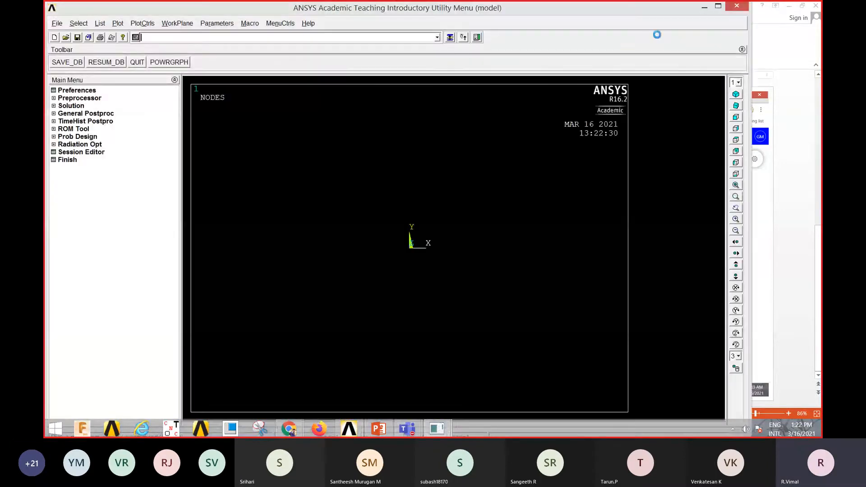
click(718, 6)
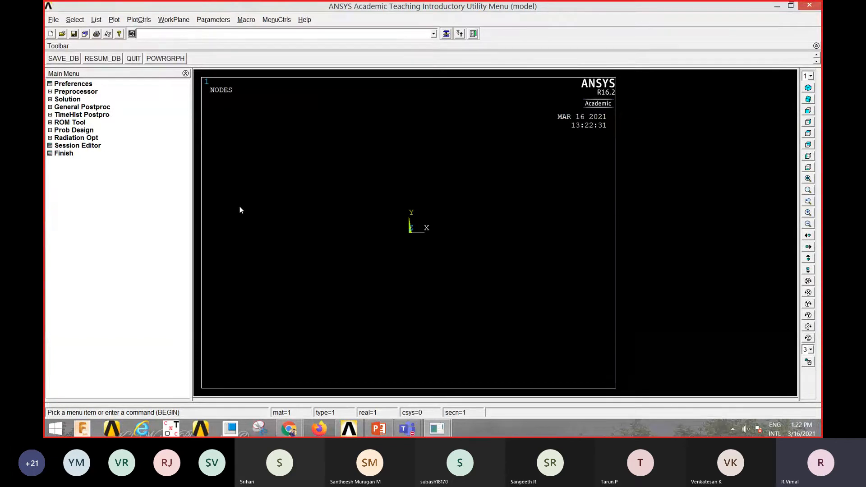
click(59, 85)
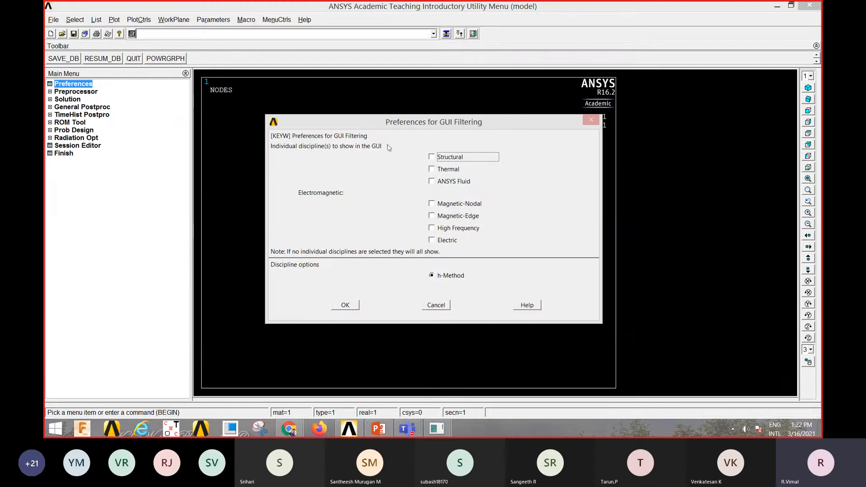
click(432, 157)
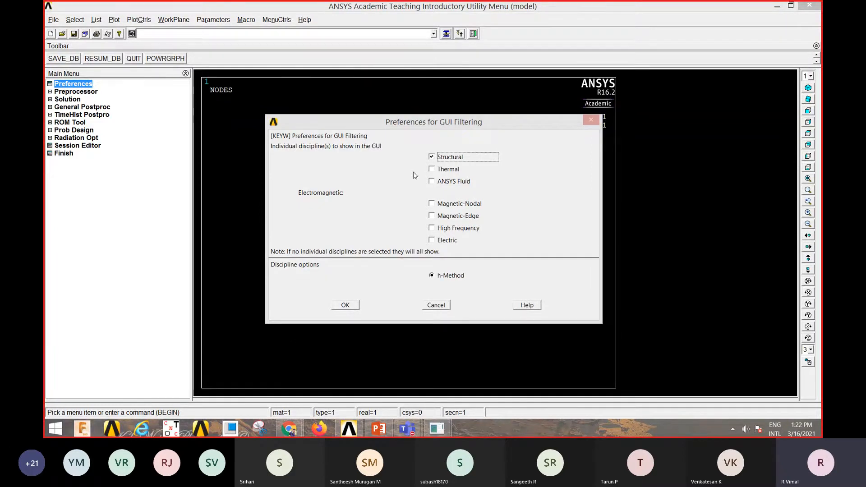
click(346, 305)
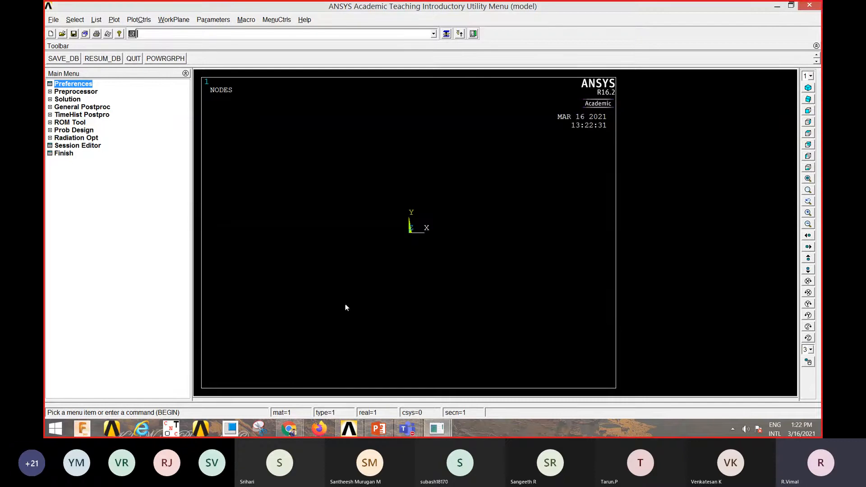
- Add the structural beam element 2 node 188 as element type 1 in the preprocessor
click(79, 92)
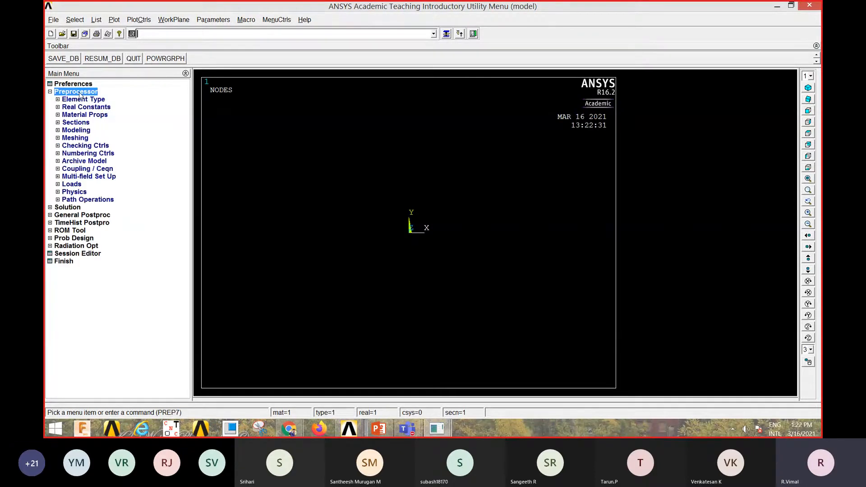
click(83, 101)
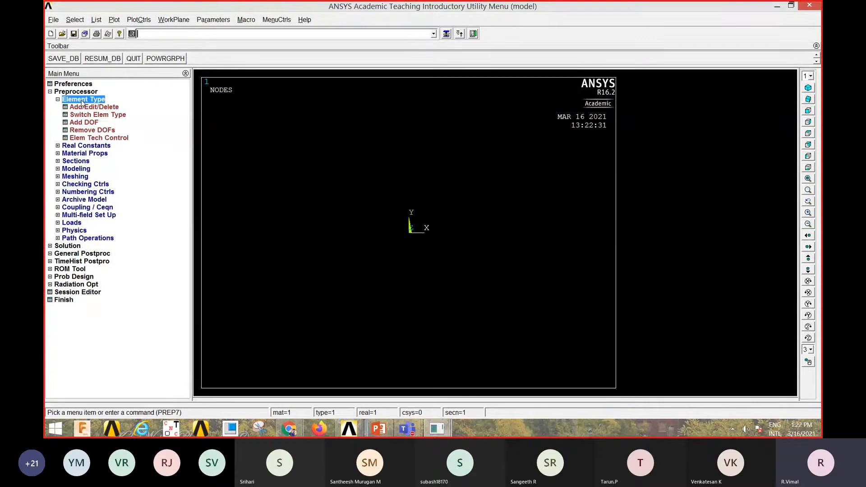
click(92, 107)
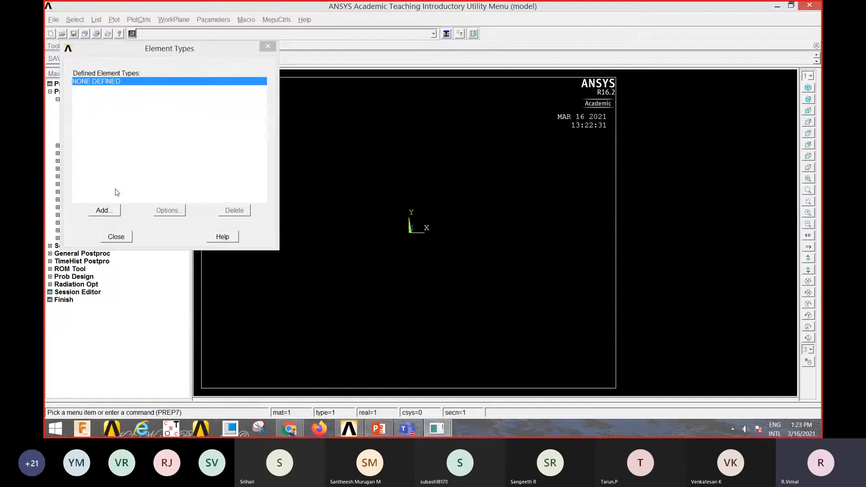
click(100, 212)
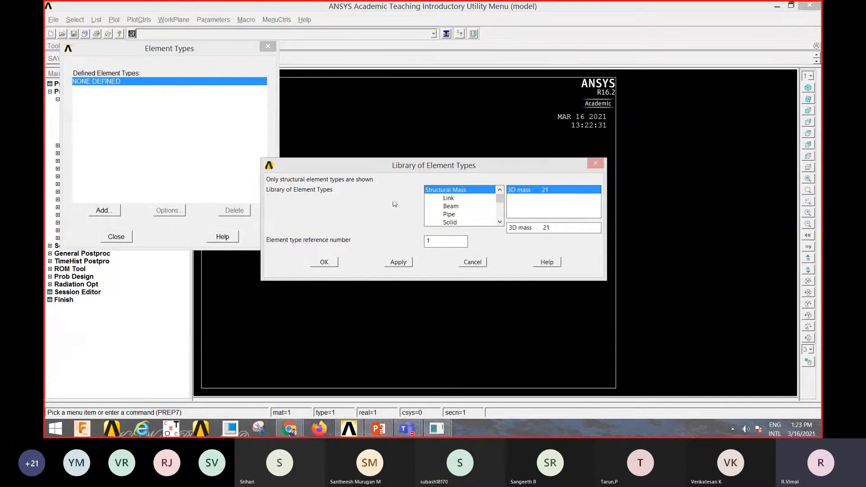
click(449, 208)
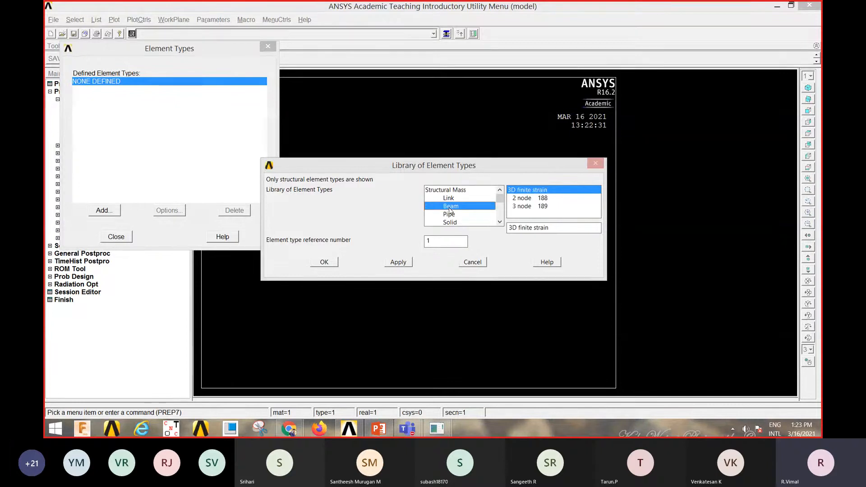
click(525, 201)
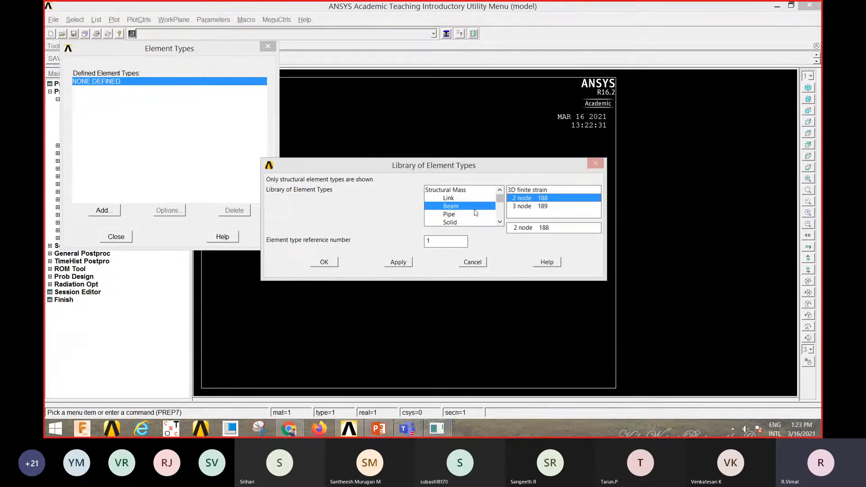
click(324, 263)
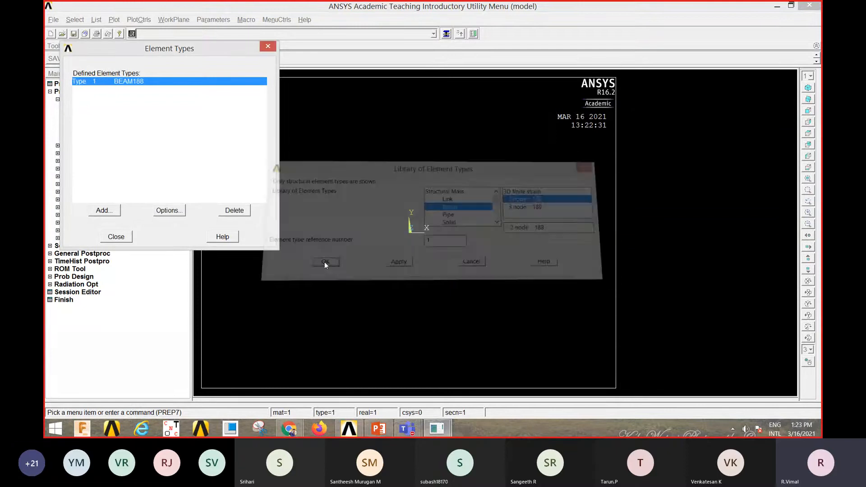
click(122, 239)
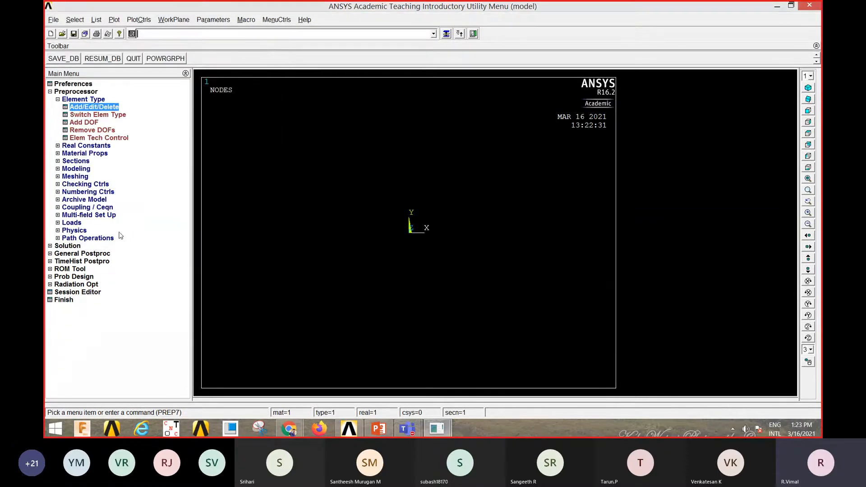
- Define a linear elastic isotropic model for material number 1 with EX 2e11 and PRXY 0.3
click(88, 154)
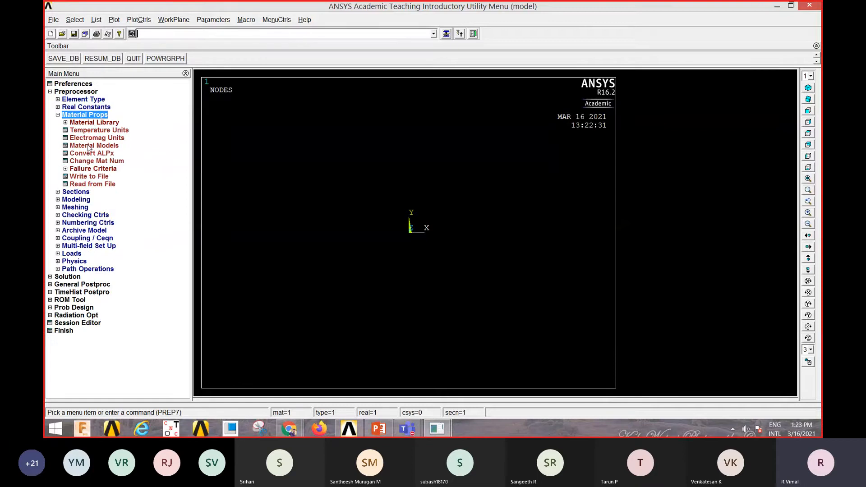
click(89, 146)
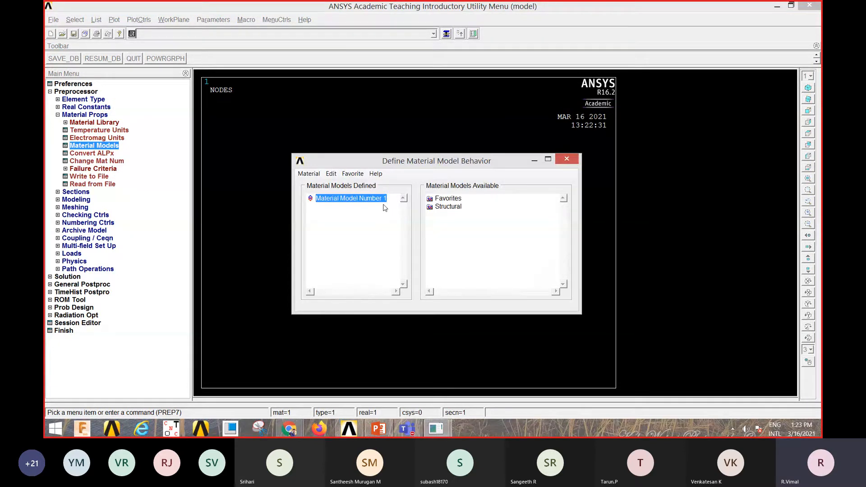
double_click(444, 207)
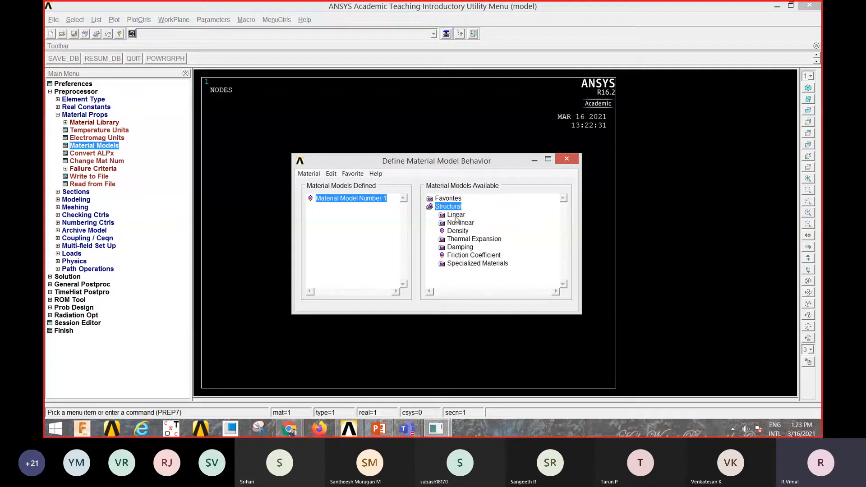
double_click(456, 217)
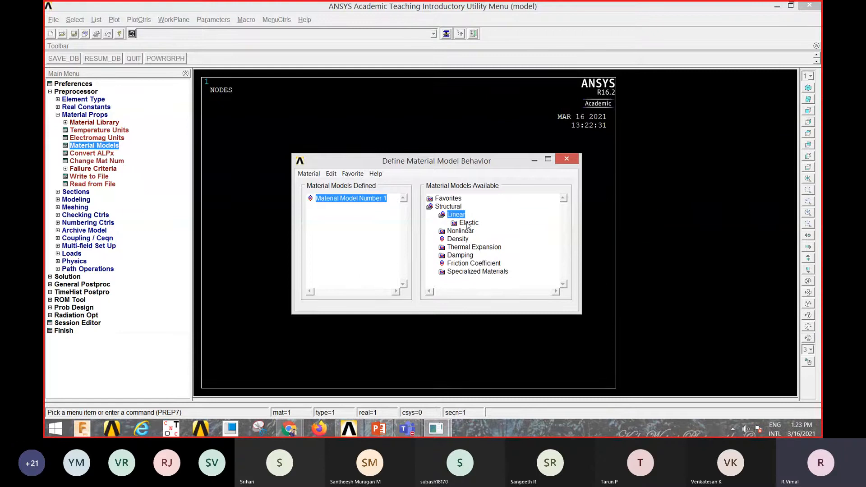
double_click(468, 224)
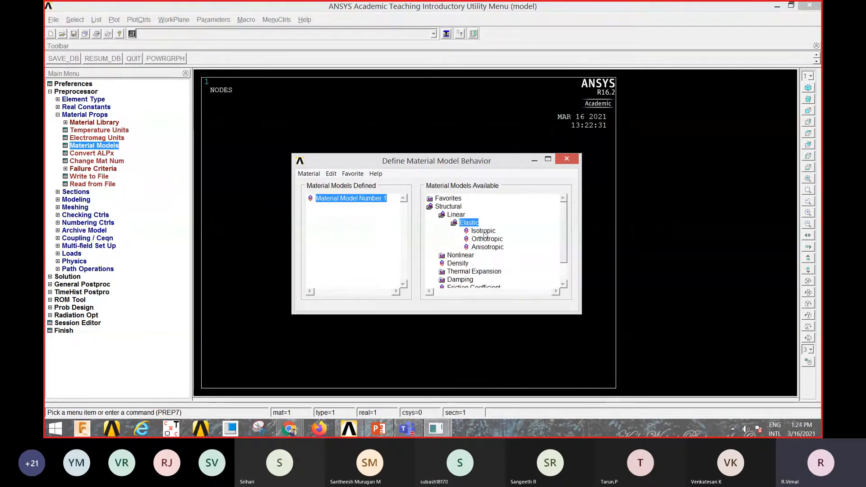
double_click(483, 233)
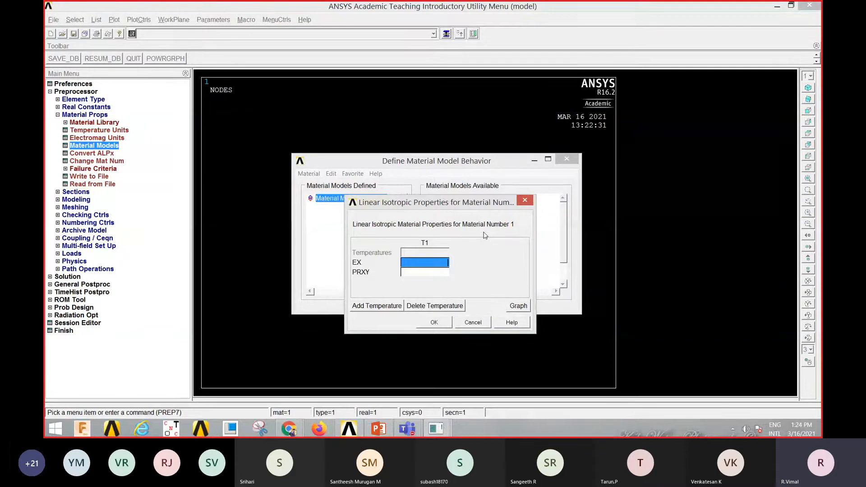
text(2)
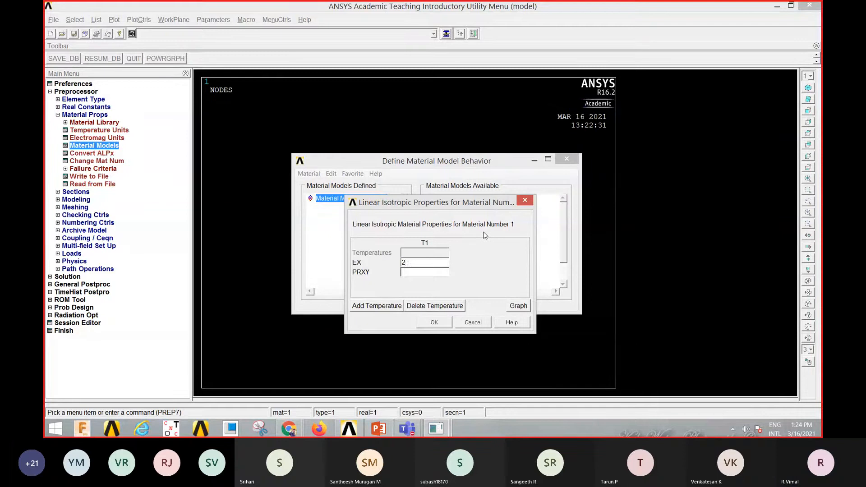
text(e11)
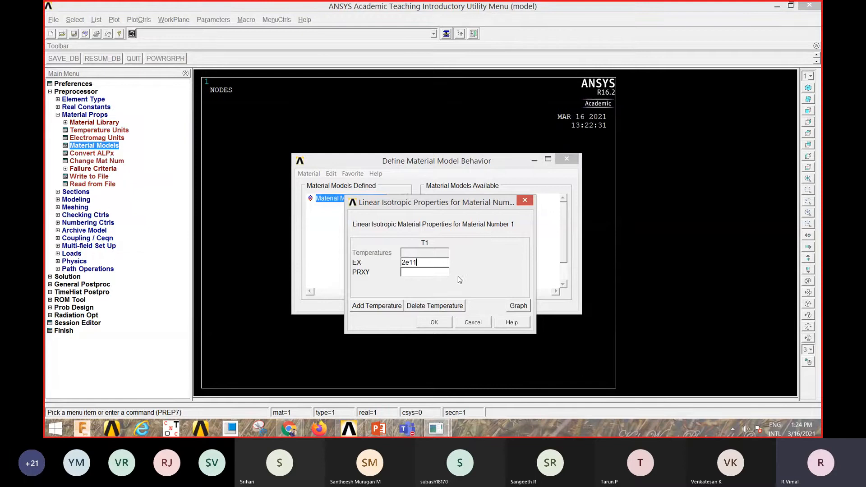
click(424, 273)
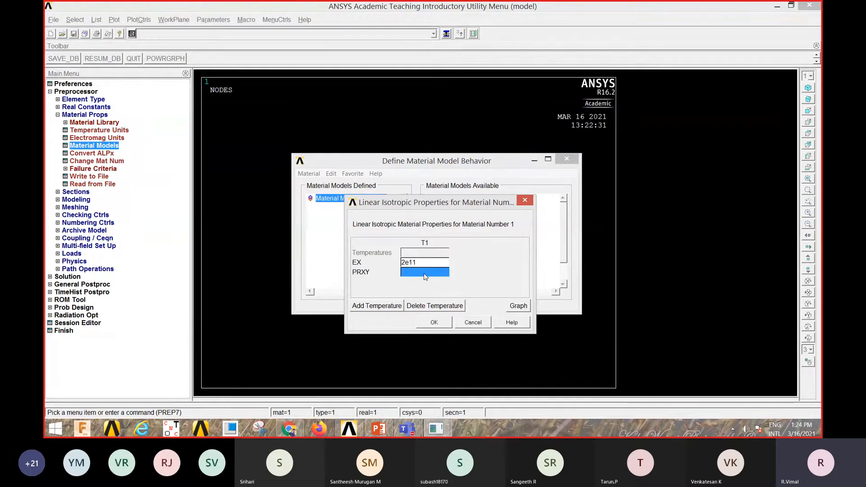
text(0.3)
click(441, 322)
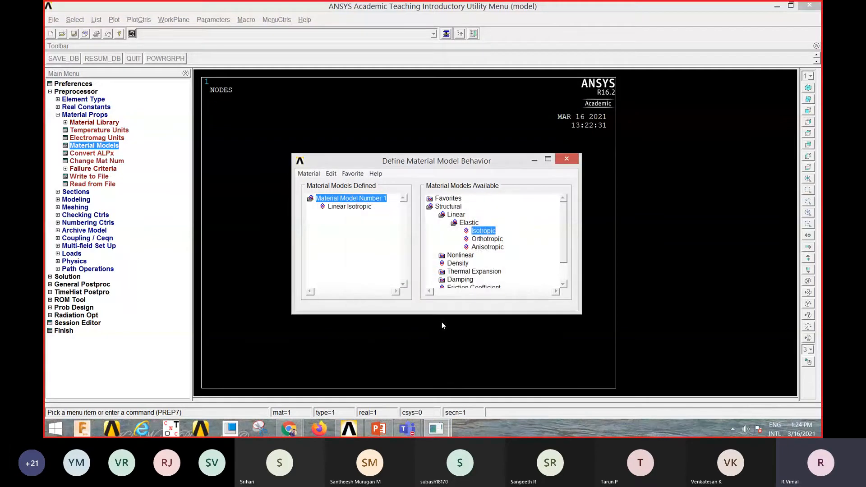
- Set the density of material number 1 to 7830
double_click(457, 264)
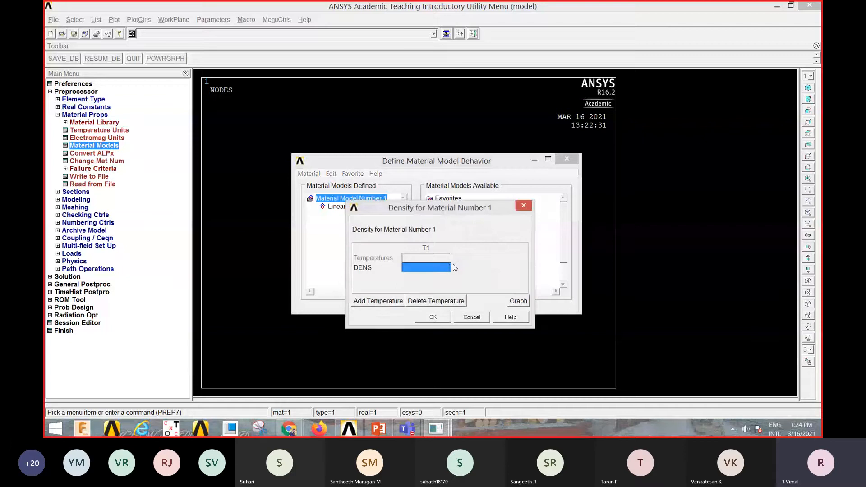
text(7)
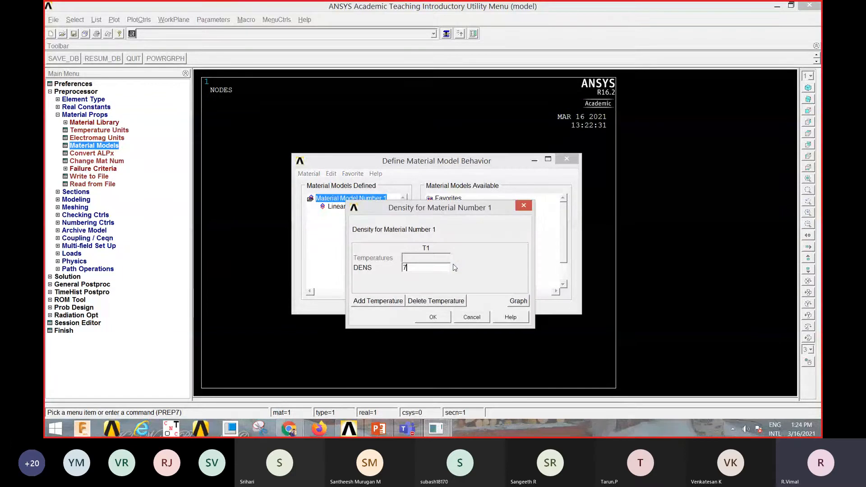
text(830)
click(432, 317)
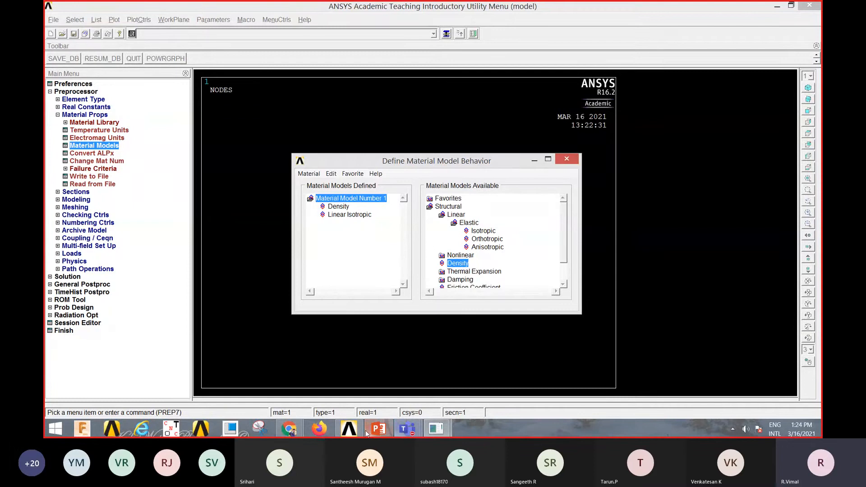
- Check the beam's density on the PowerPoint slide, and return to ANSYS with the material model definition closed
click(377, 428)
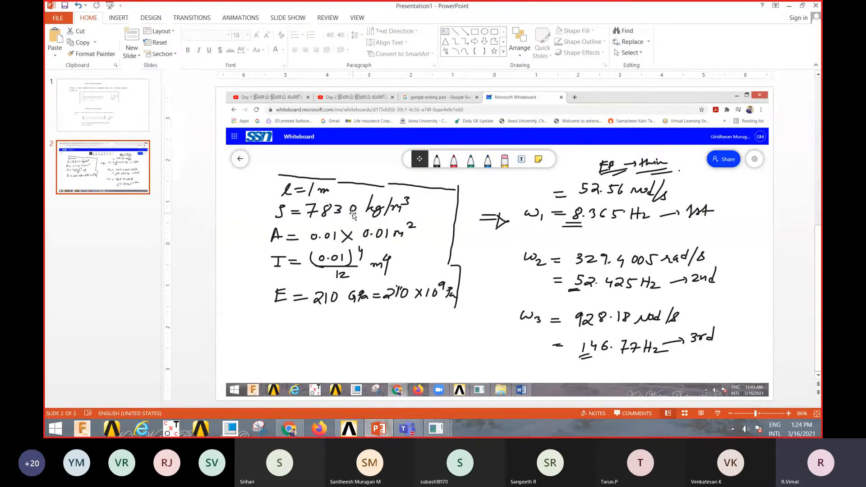
mouse_move(440, 430)
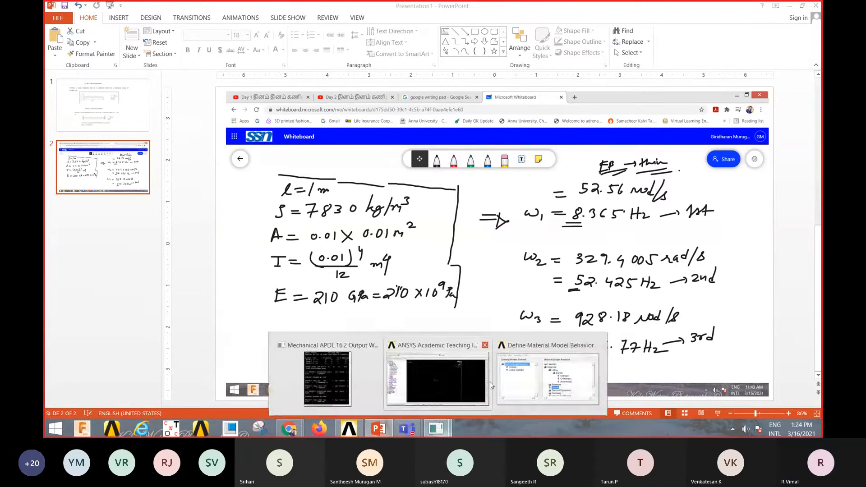
click(548, 376)
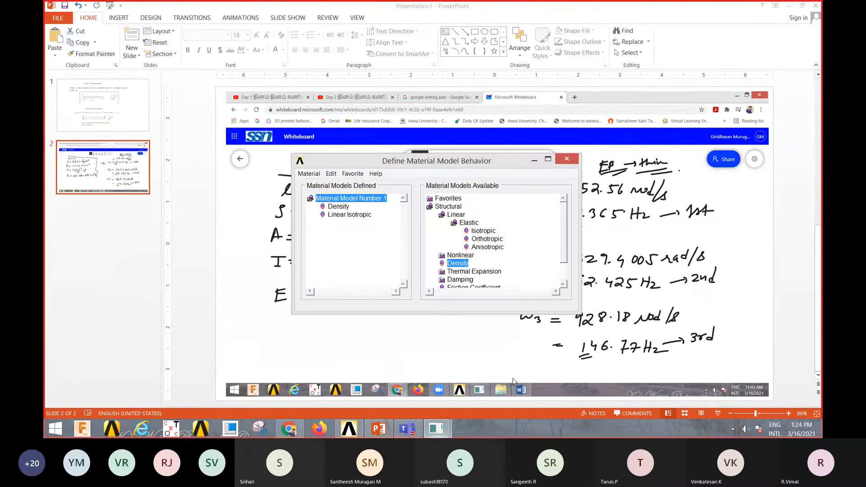
click(564, 160)
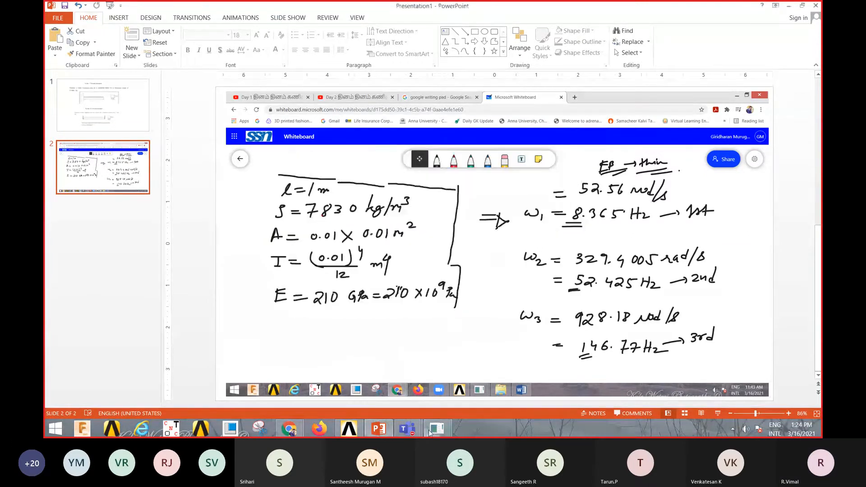
click(470, 382)
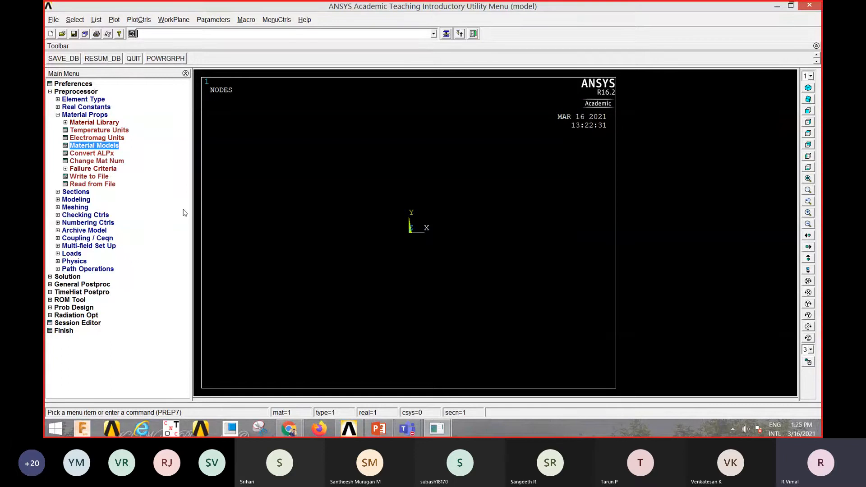
- Define solid rectangular beam section ID 1 with B 0.01 and H 0.01, and preview its section data
click(77, 192)
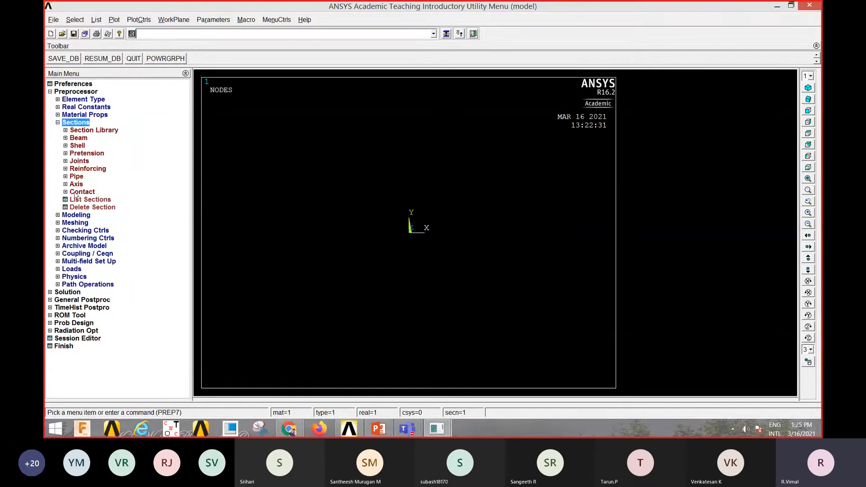
click(78, 138)
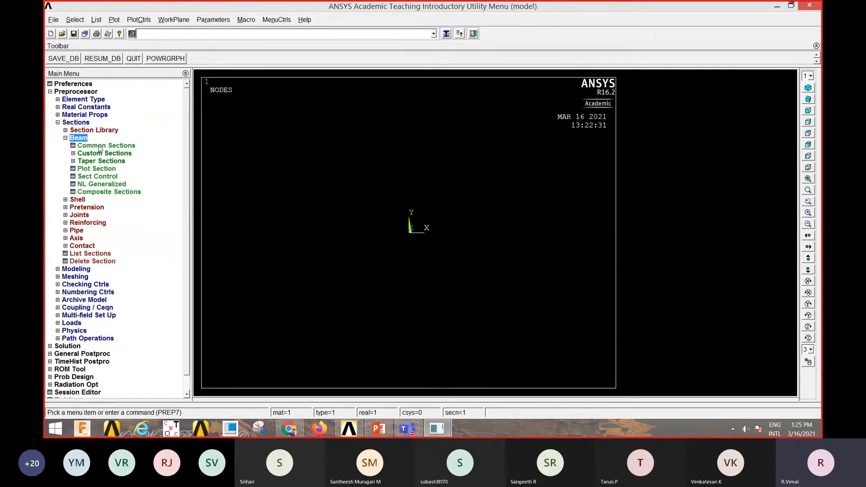
click(100, 147)
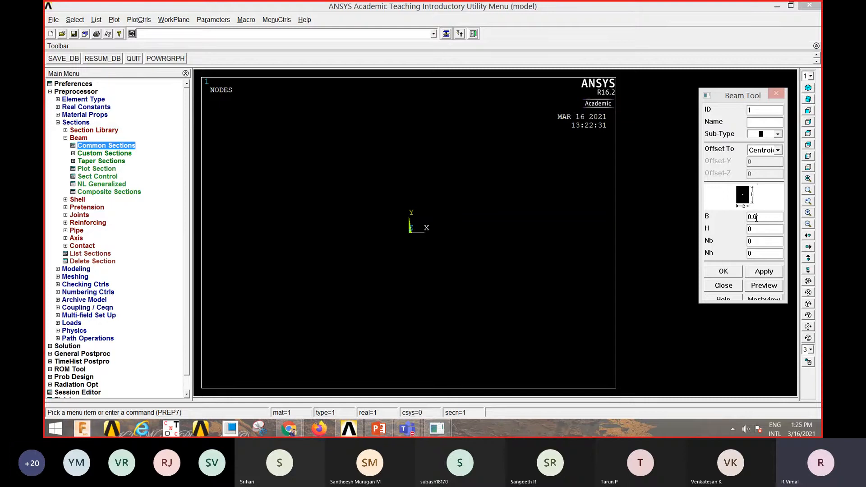
text(1)
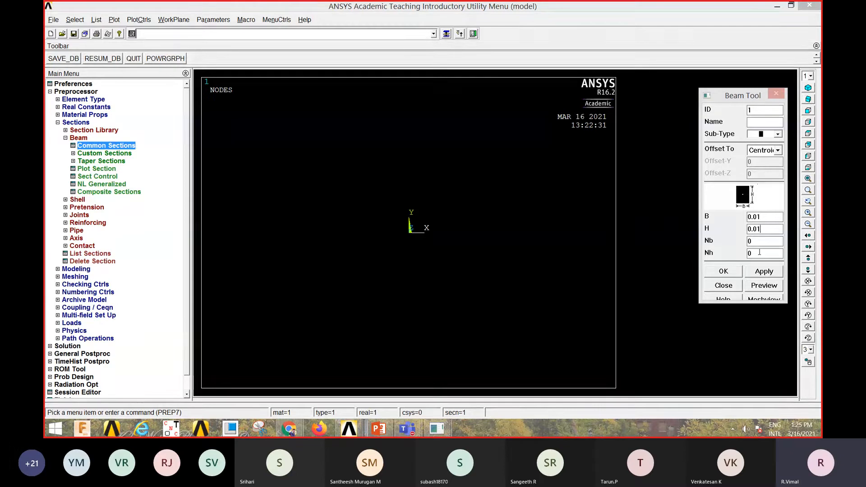
click(763, 273)
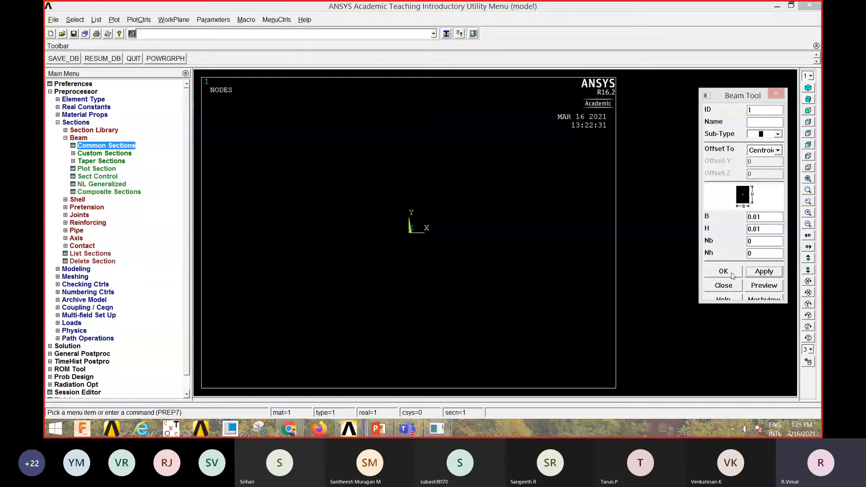
click(764, 284)
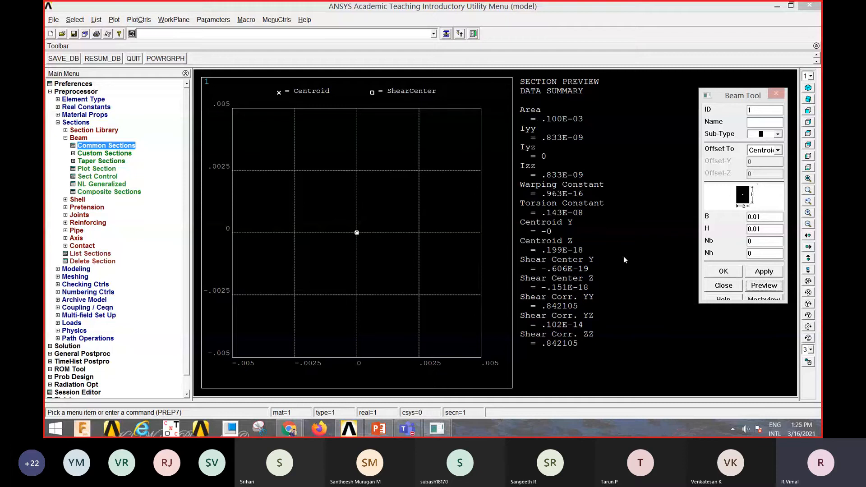
click(723, 272)
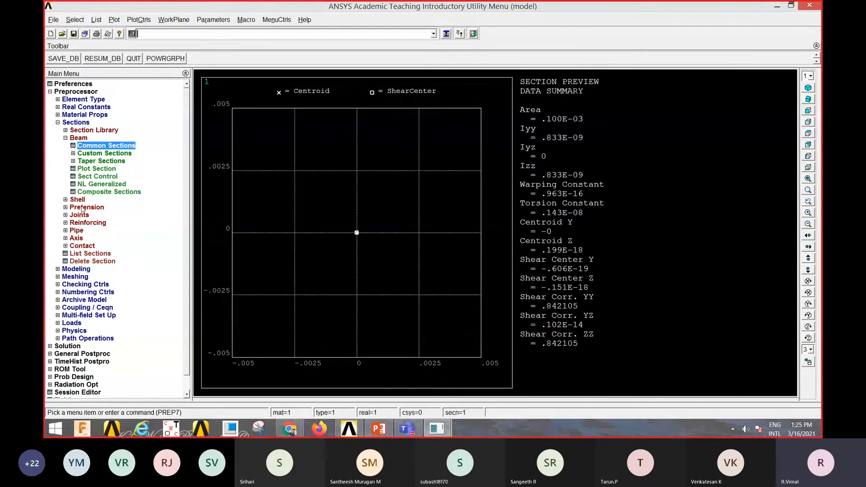
- Create keypoint 1 in the active coordinate system at X 0, Y 0
click(76, 269)
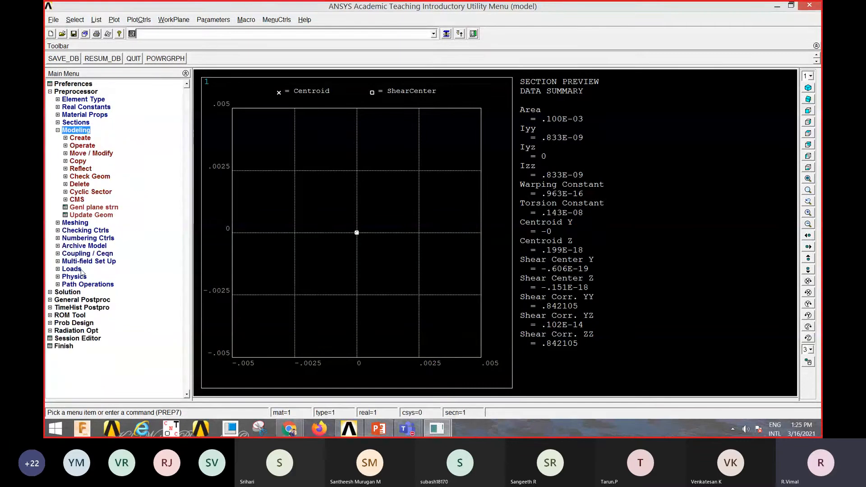
click(87, 139)
click(91, 146)
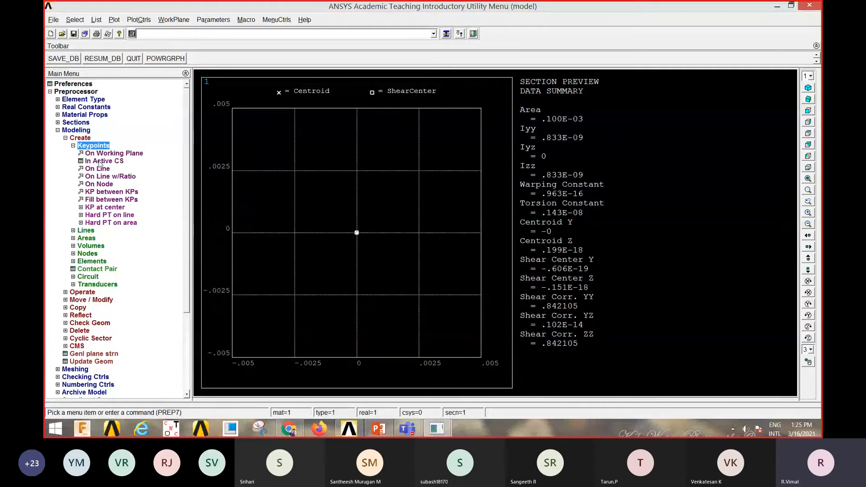
click(103, 162)
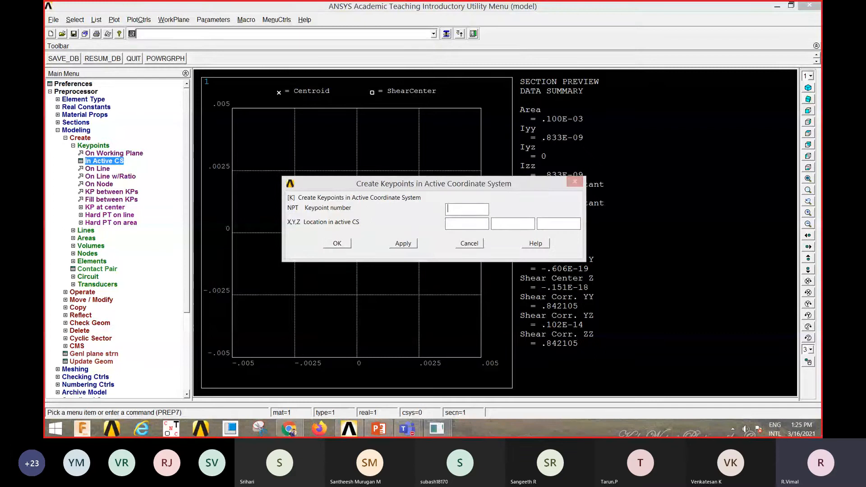
text(1)
click(461, 224)
text(0)
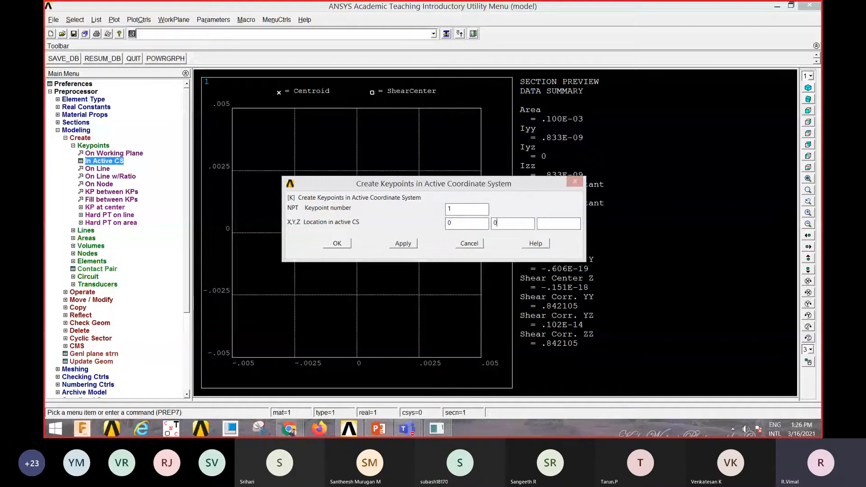
click(410, 244)
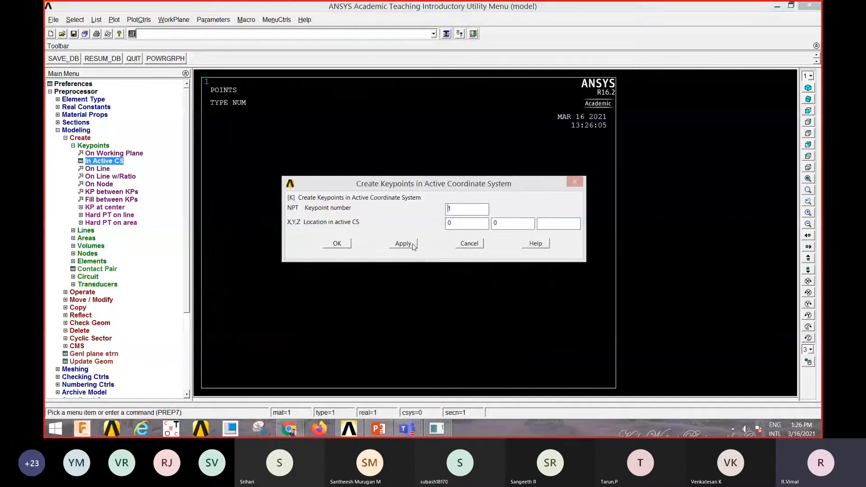
- Create keypoint 2 in the active coordinate system at X 1, Y 0
drag(456, 210, 441, 213)
text(2)
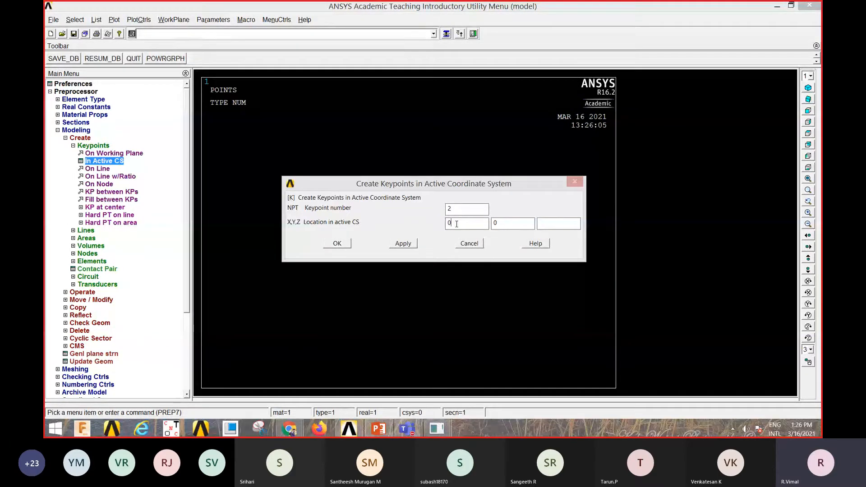
drag(458, 224, 446, 226)
text(1)
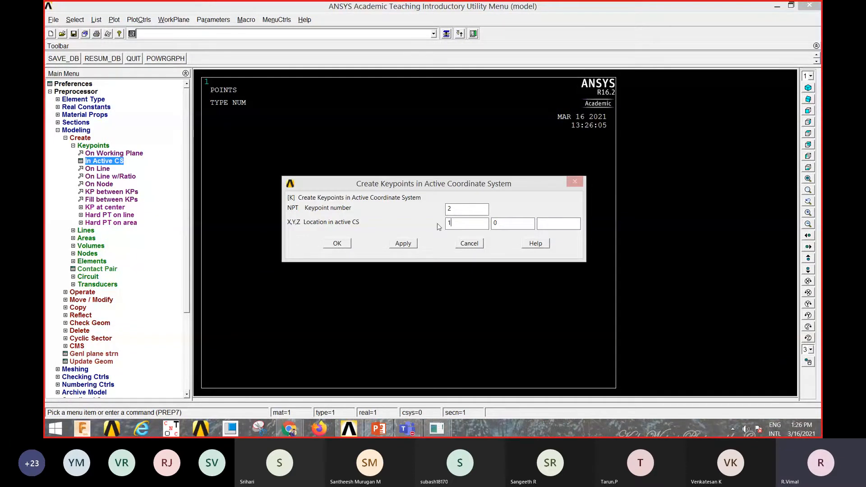
click(338, 244)
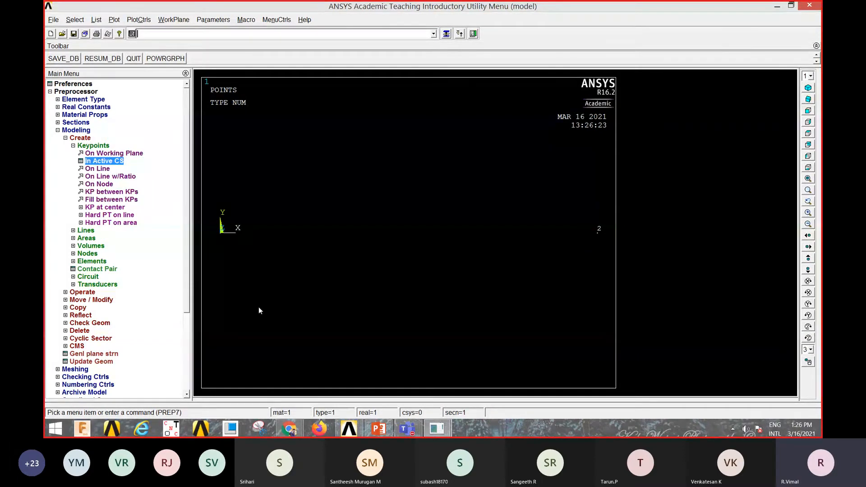
- Create a straight line from keypoint 1 to keypoint 2
click(86, 231)
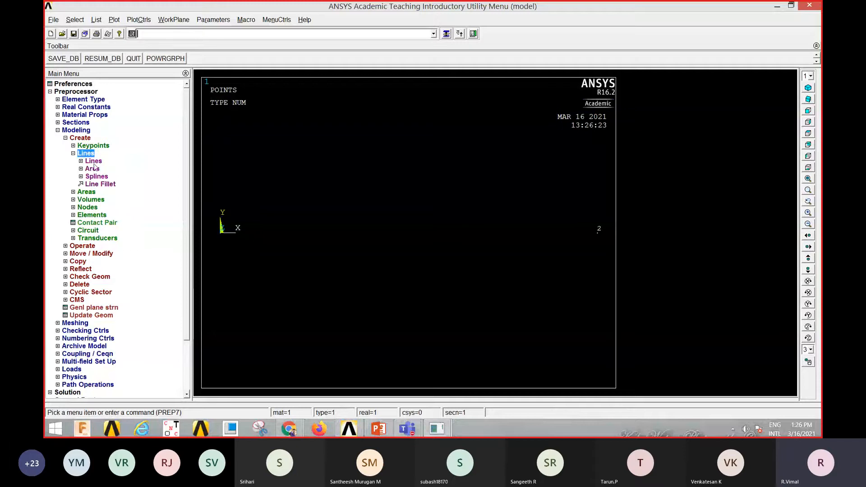
click(95, 161)
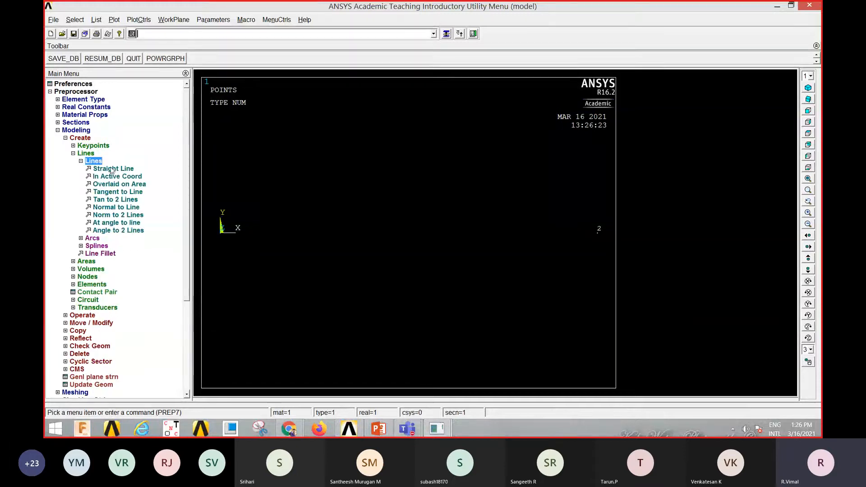
click(112, 170)
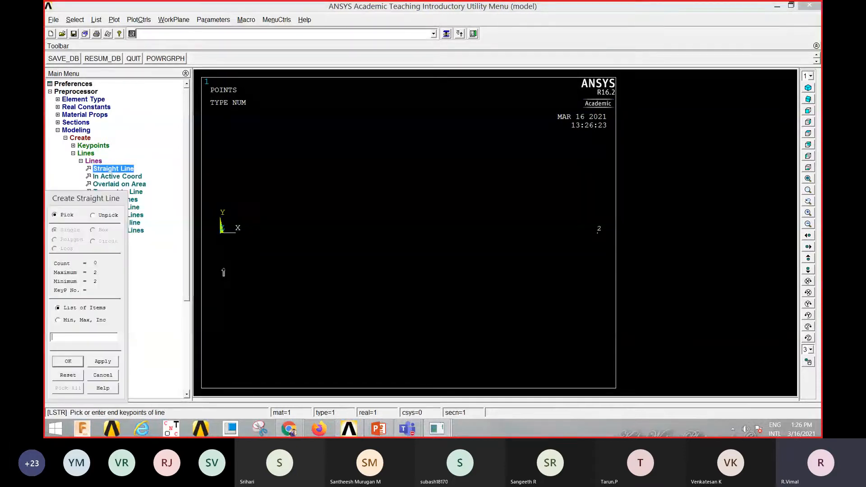
click(558, 274)
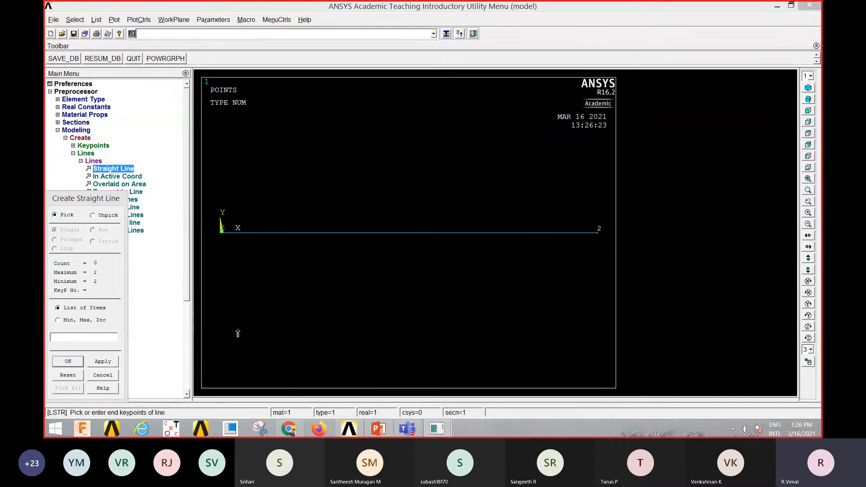
click(68, 361)
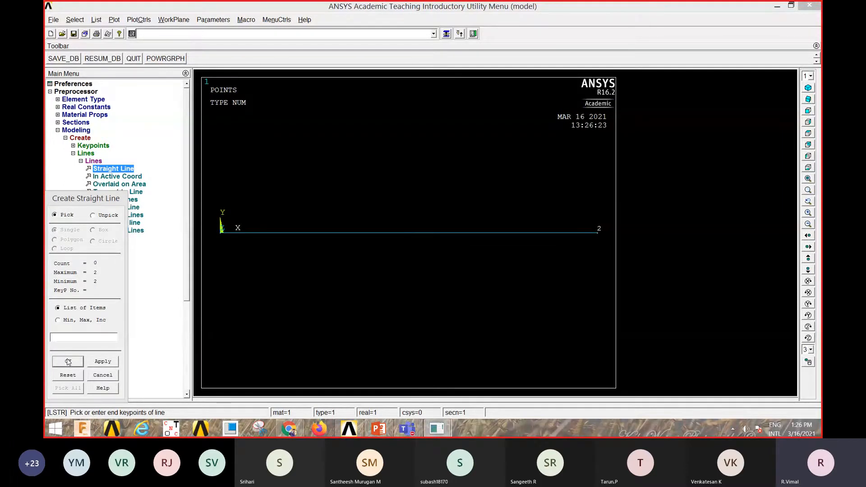
click(79, 130)
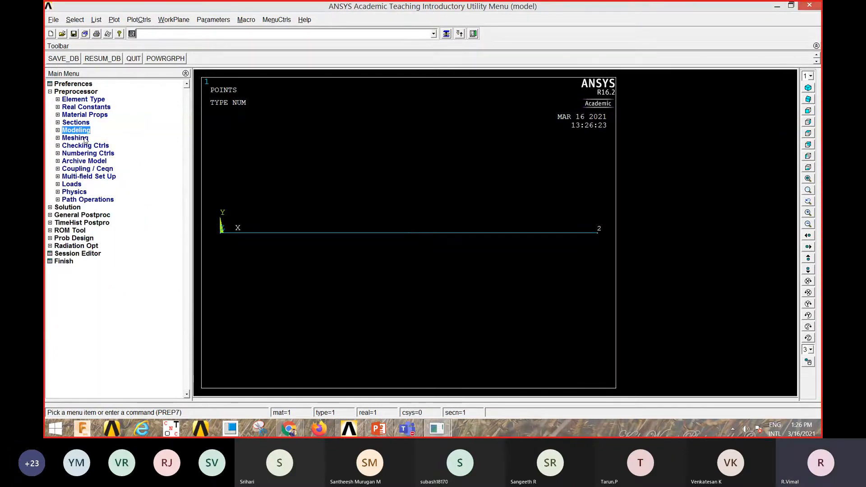
- Set the number of element divisions on the beam line to 50 with the MeshTool
click(80, 139)
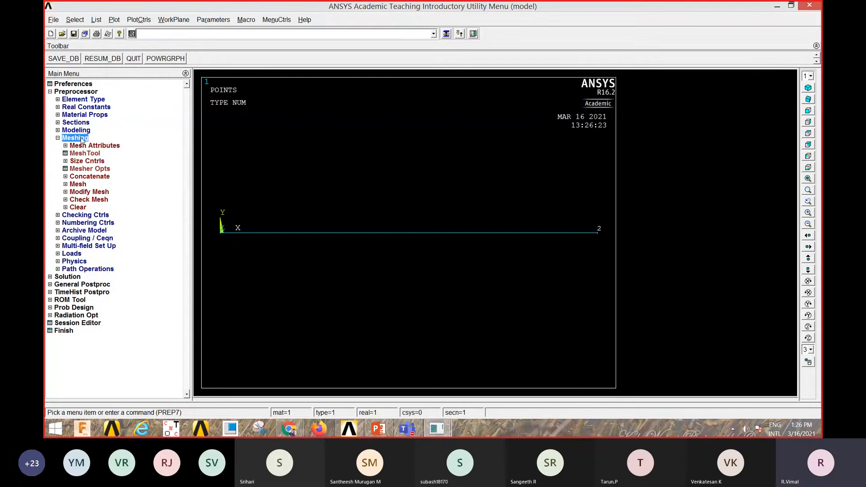
click(95, 154)
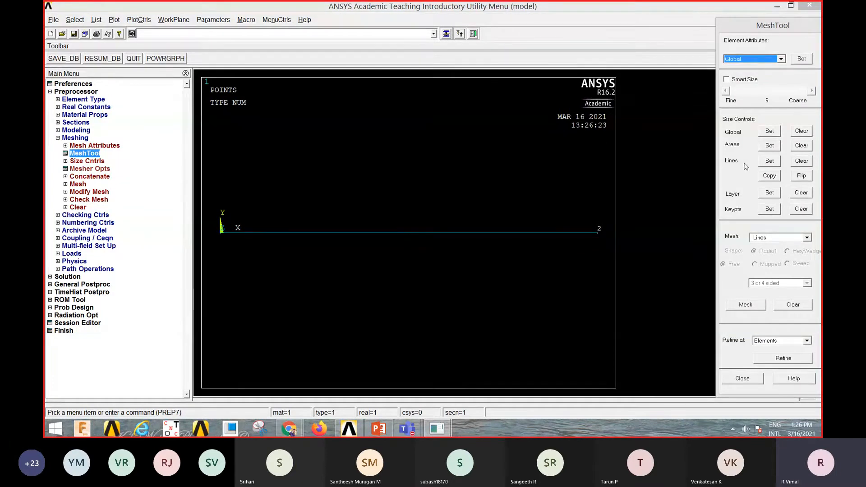
click(770, 162)
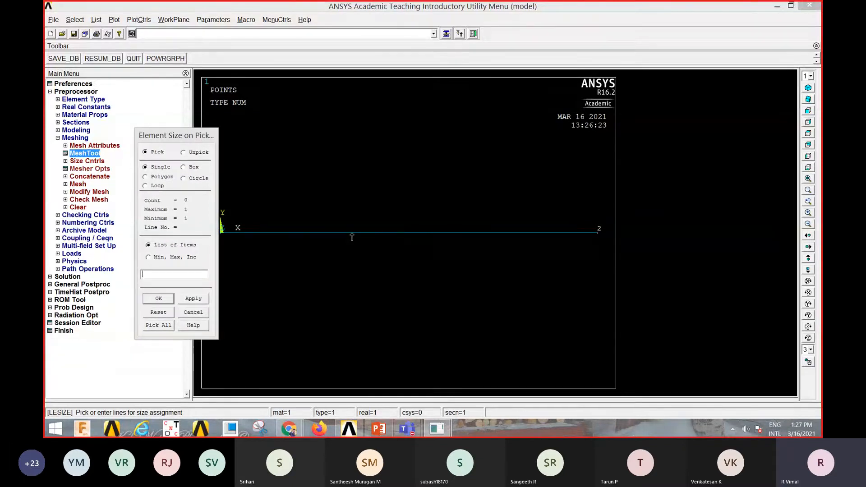
click(351, 235)
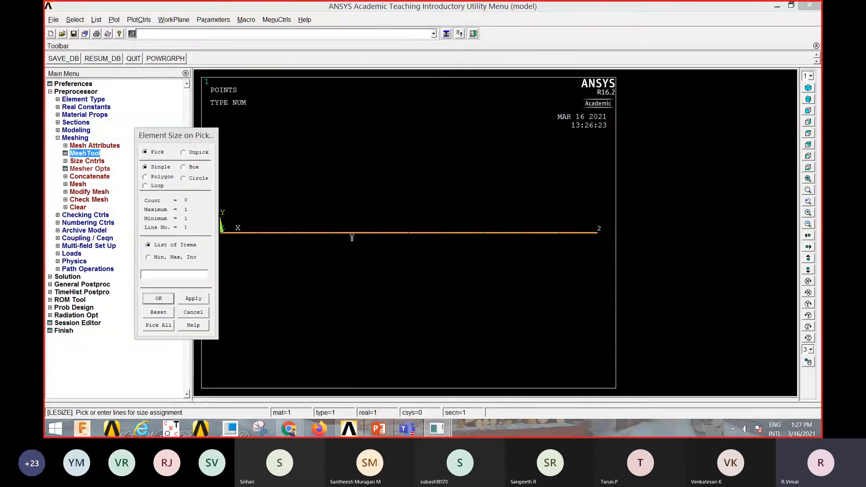
click(158, 299)
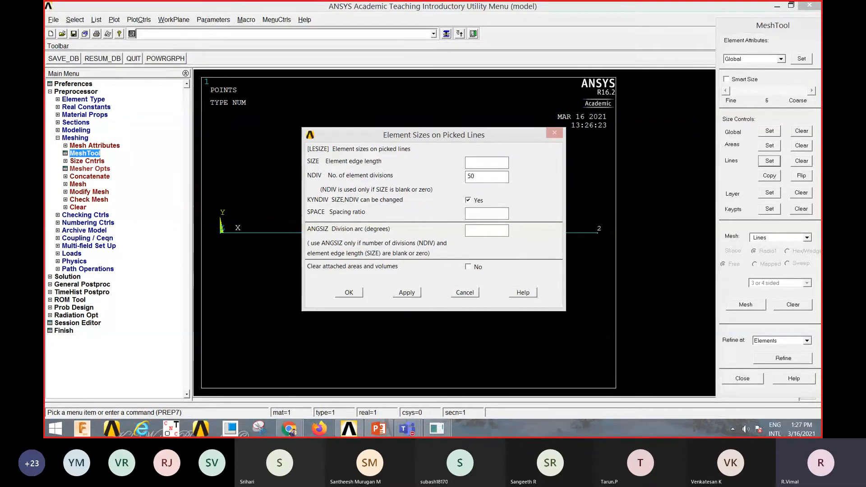
click(350, 293)
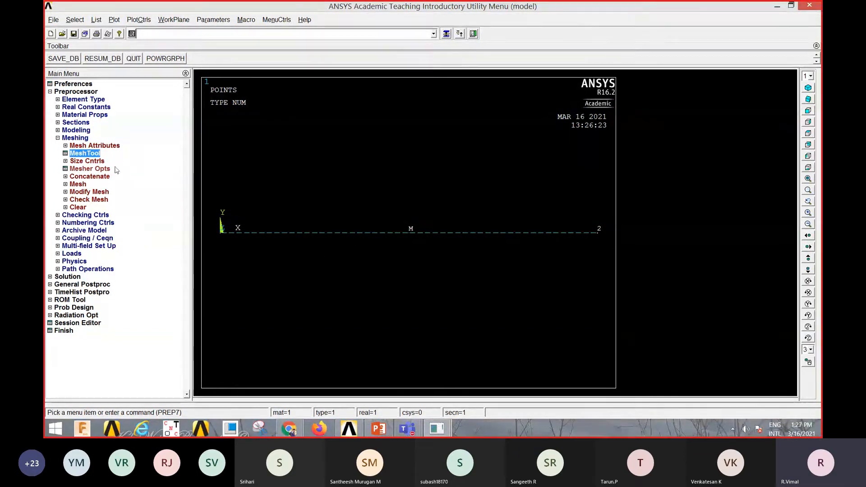
- Mesh the beam line with the MeshTool
click(95, 154)
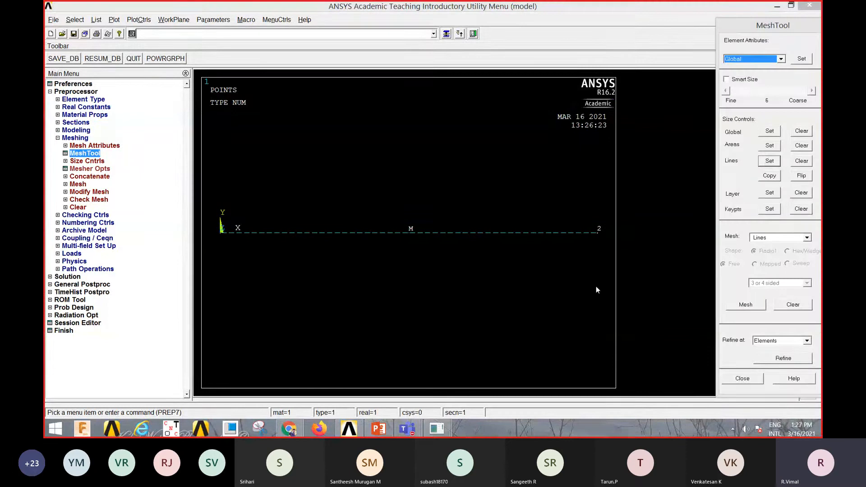
click(746, 304)
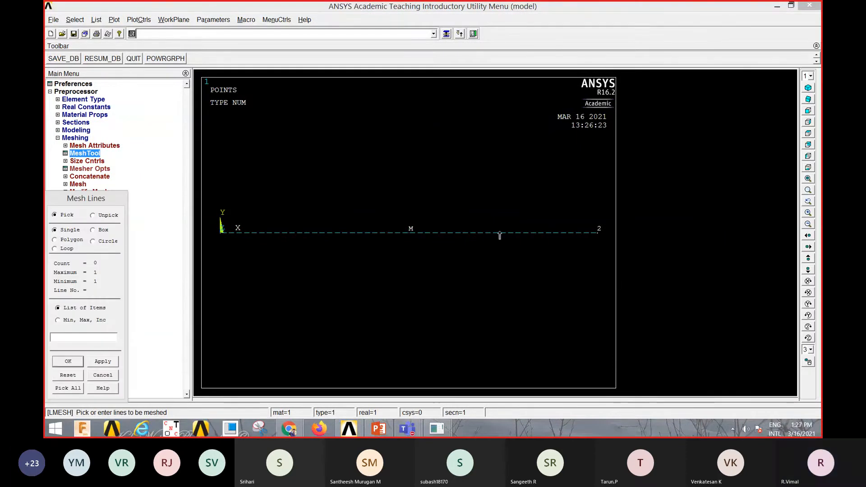
click(499, 233)
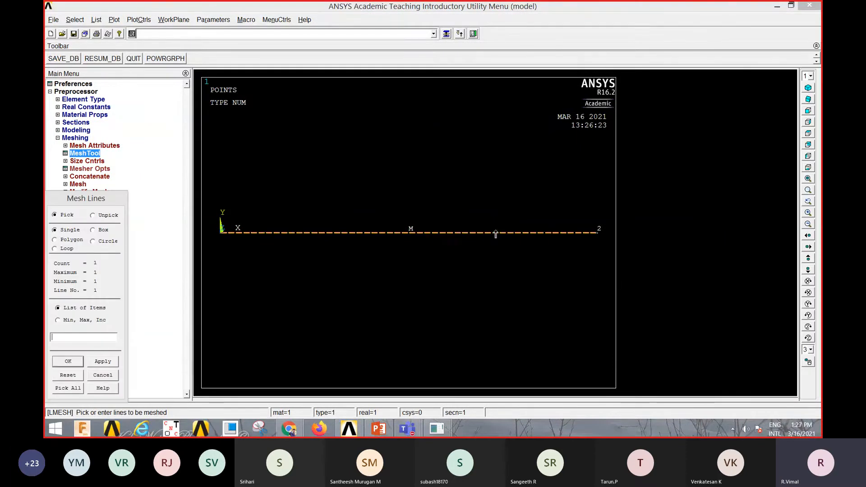
click(67, 362)
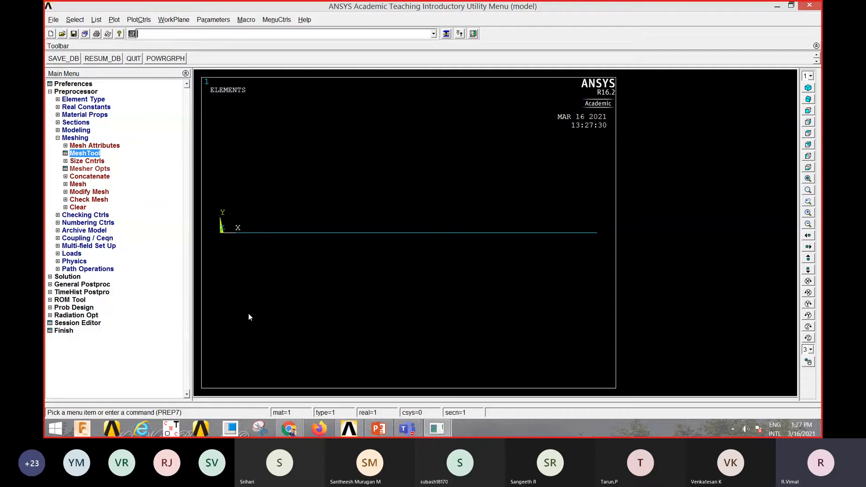
click(76, 138)
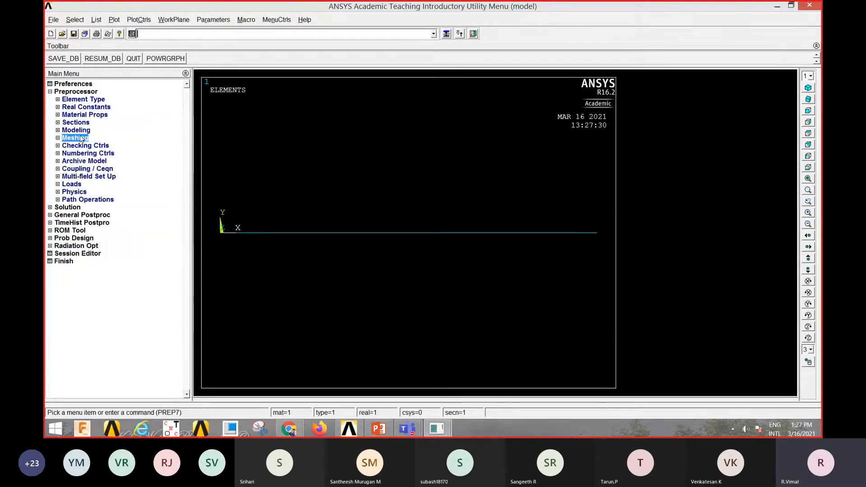
- Set the solution's analysis type to Modal
click(68, 207)
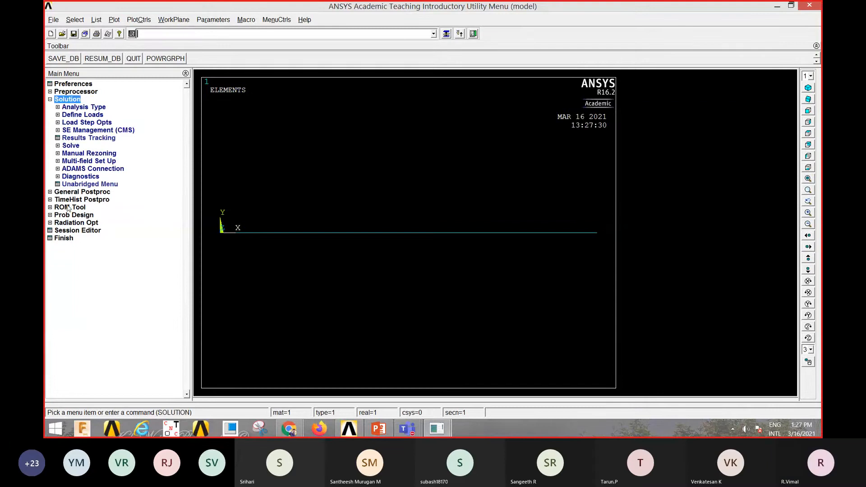
click(85, 109)
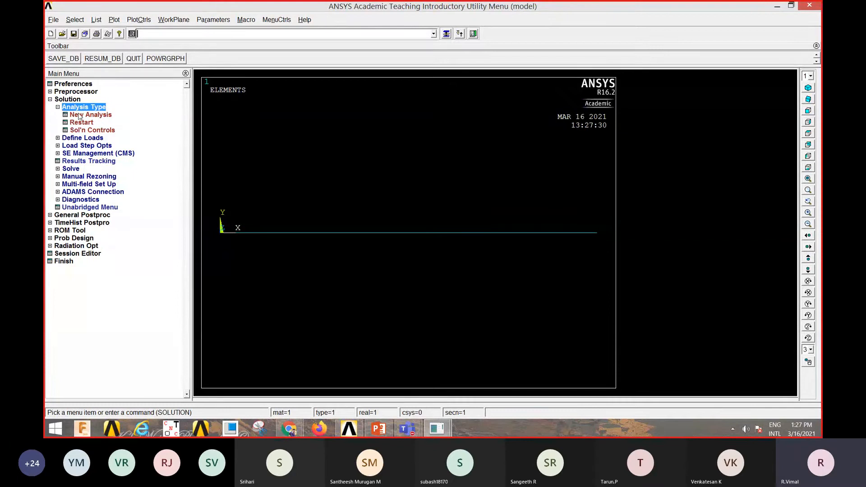
click(80, 116)
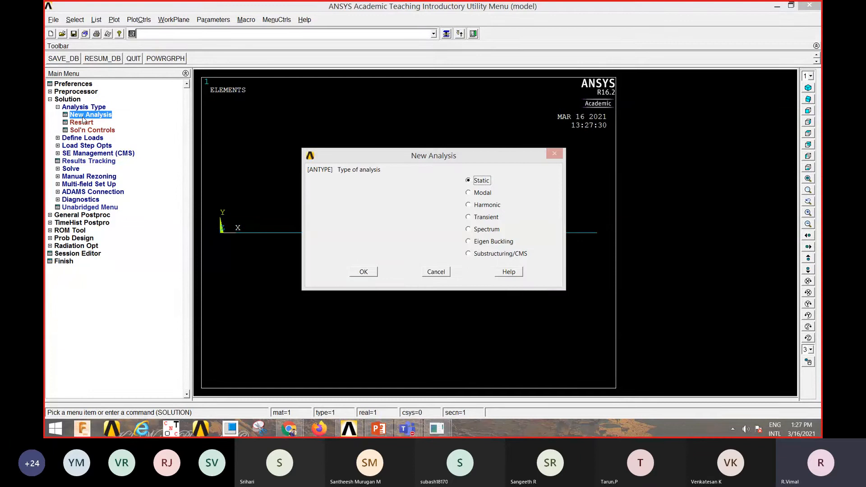
click(469, 194)
click(361, 270)
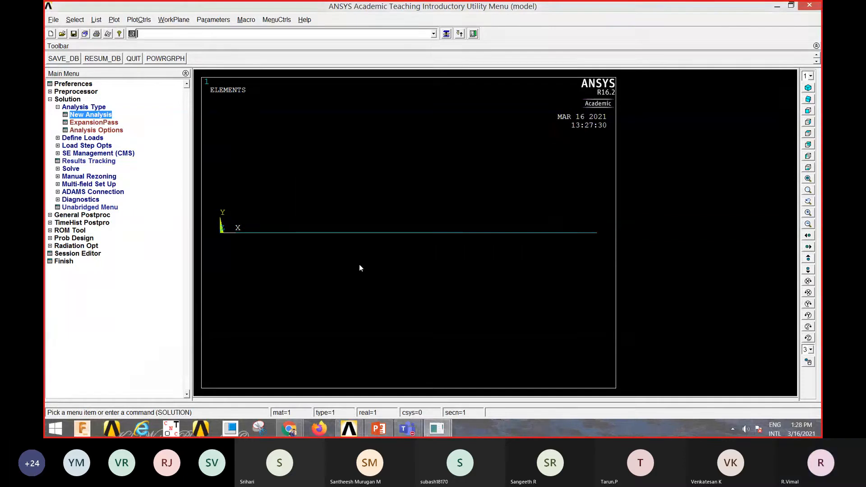
- Switch the analysis type to Static and back to Modal
click(88, 118)
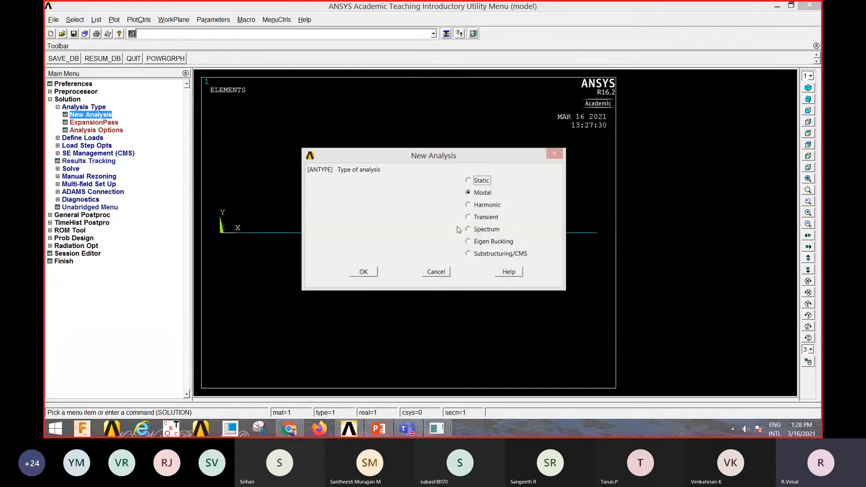
click(469, 181)
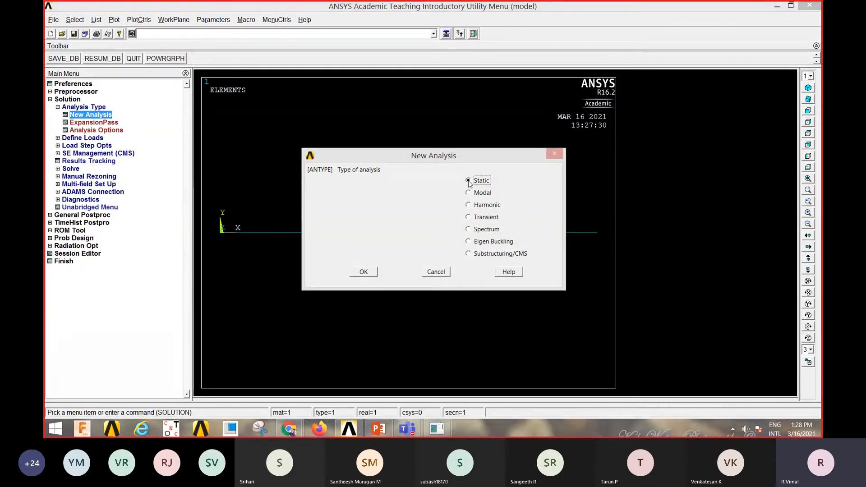
click(368, 273)
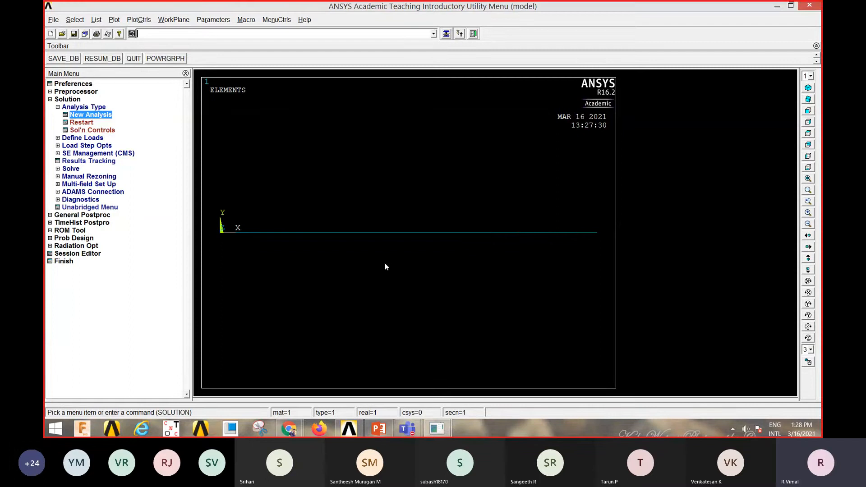
click(90, 116)
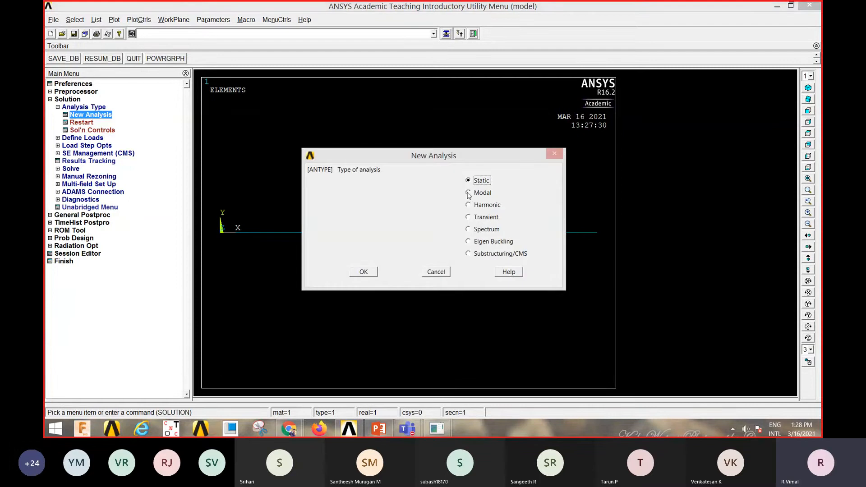
click(469, 193)
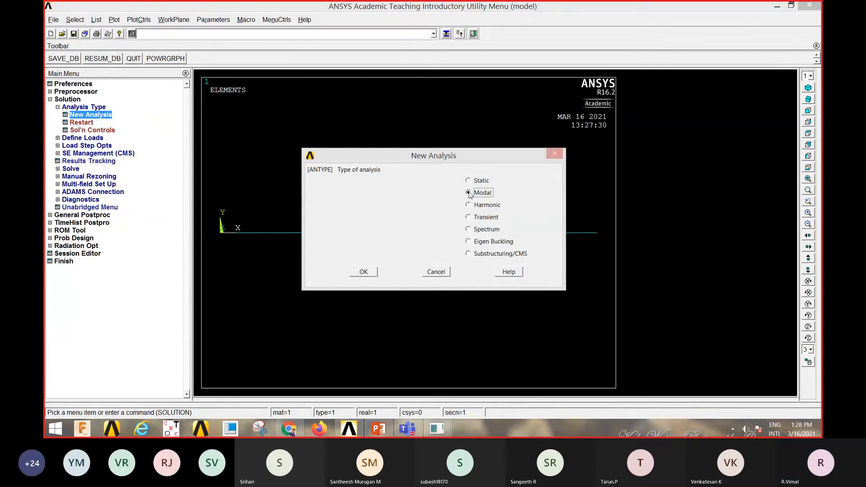
click(365, 273)
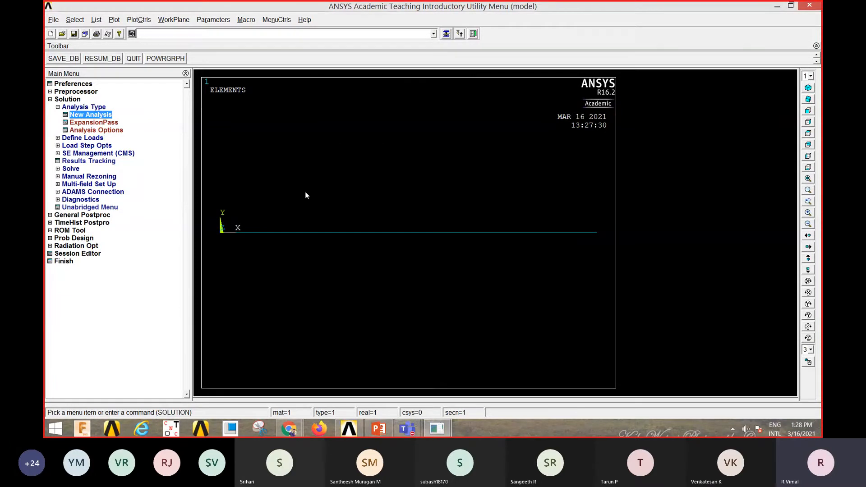
- Set the modal analysis options to the Block Lanczos method with 5 modes to extract and 5 modes to expand
click(97, 132)
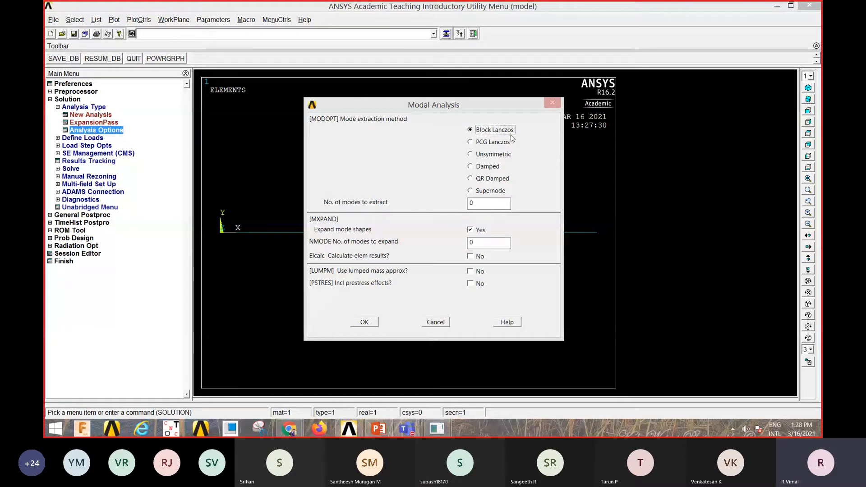
key(Tab)
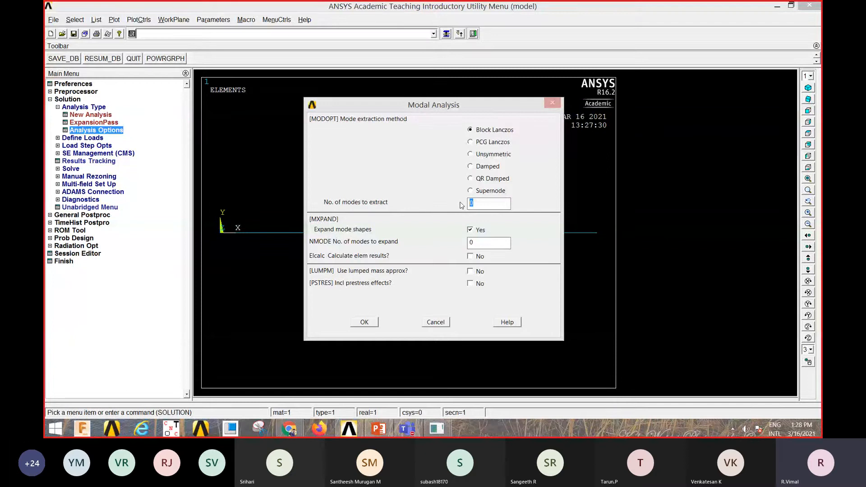
text(5)
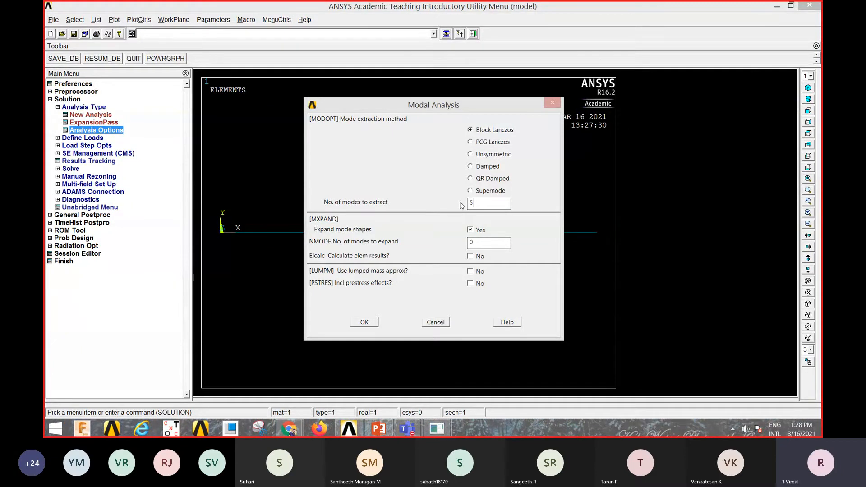
double_click(469, 243)
text(5)
click(368, 322)
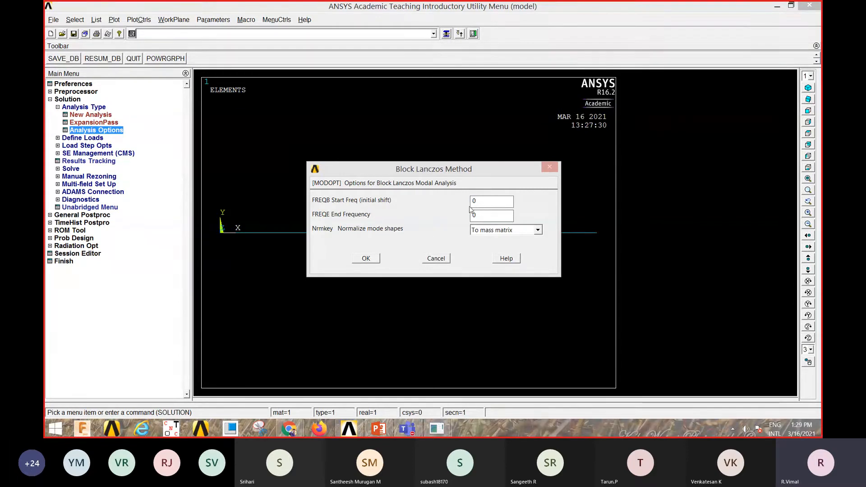
- Set the end frequency for the Block Lanczos modal analysis to 1000
key(Tab)
text(1000)
click(372, 261)
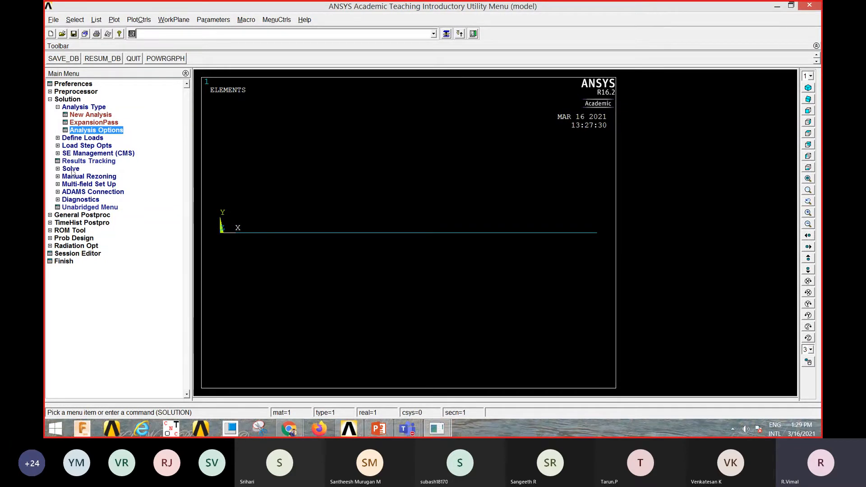
- Constrain All DOF at the keypoint on the beam's origin end with a constant displacement value of 0
click(82, 138)
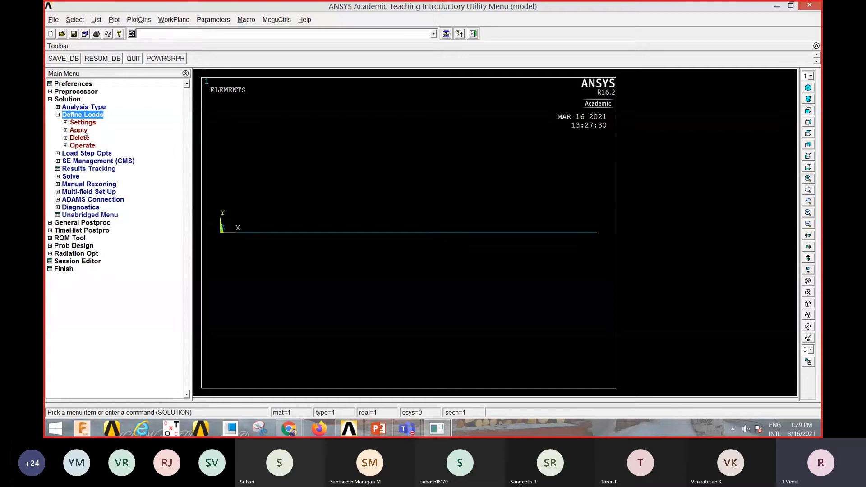
click(79, 130)
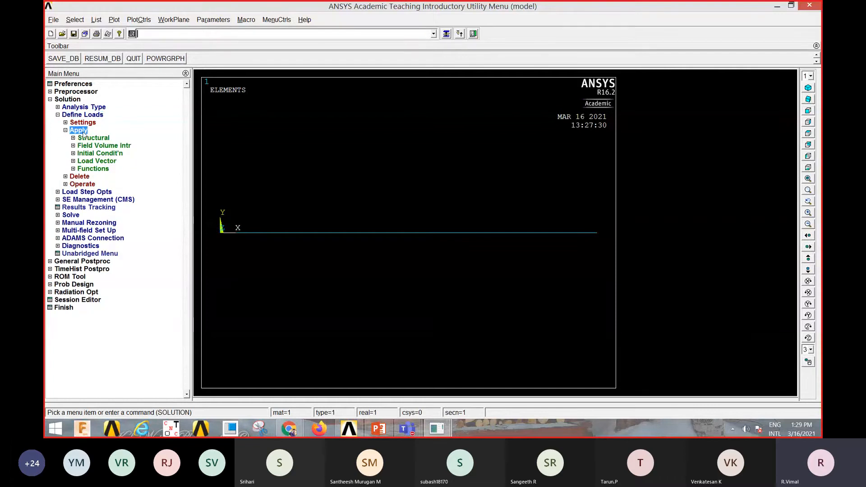
click(88, 138)
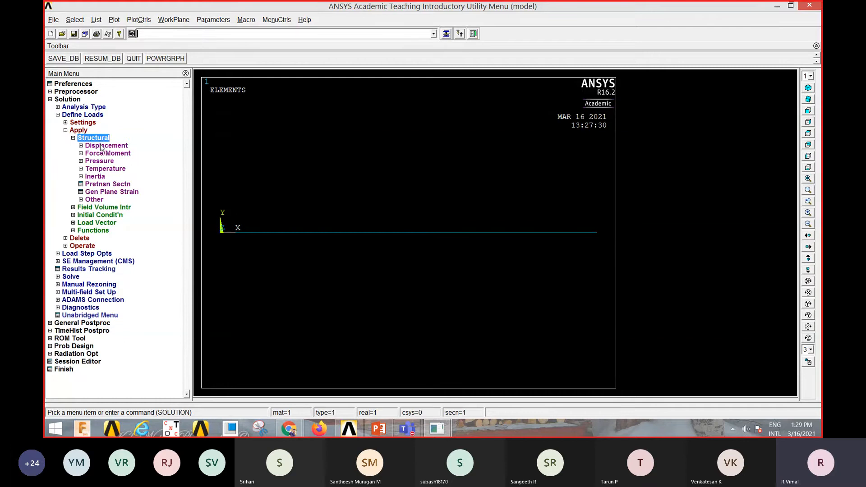
click(102, 146)
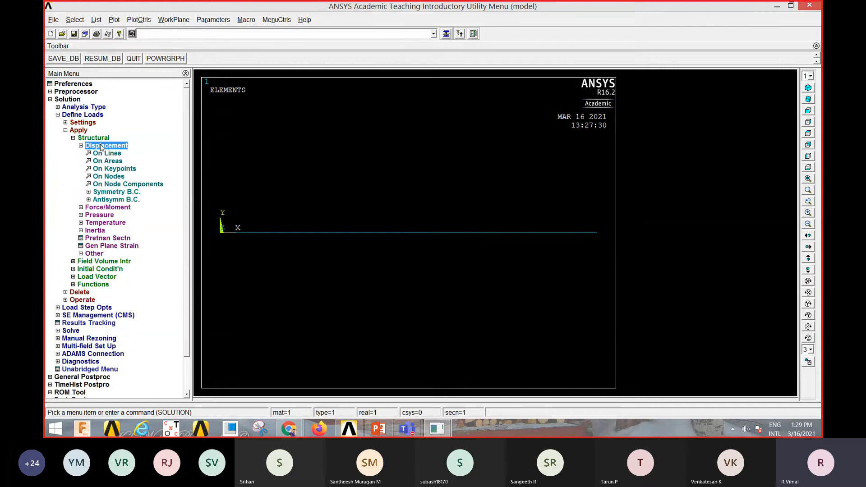
click(107, 169)
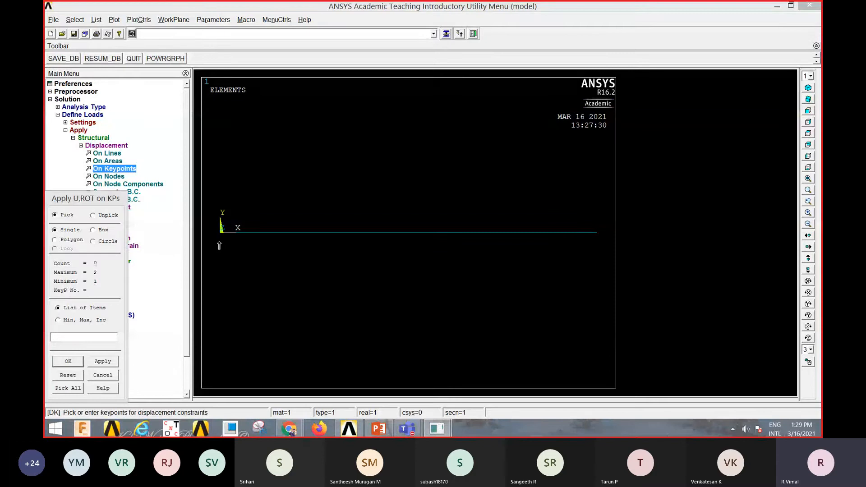
click(219, 244)
click(66, 362)
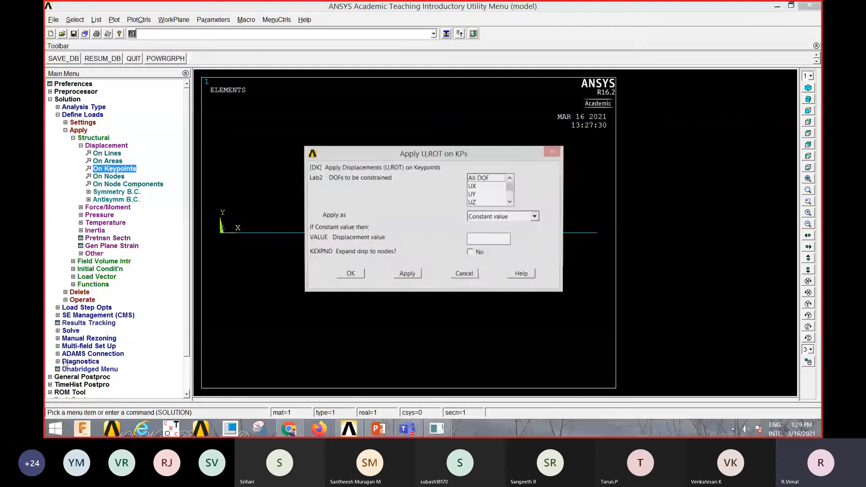
click(482, 179)
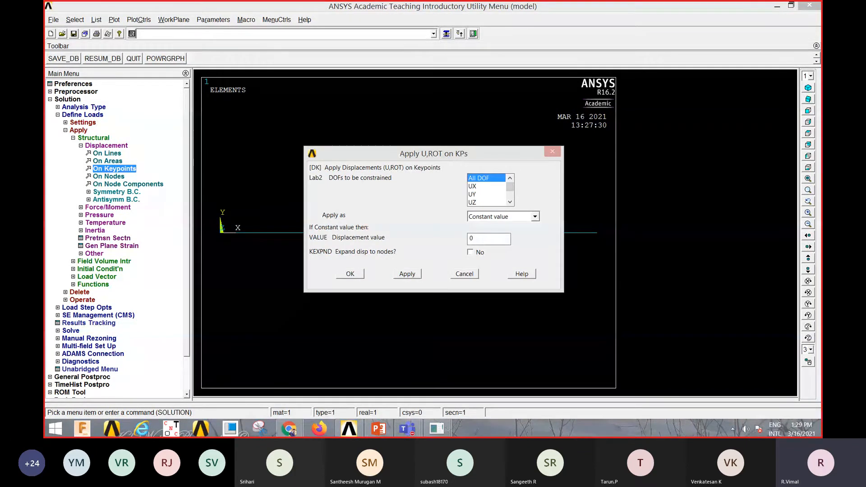
click(359, 273)
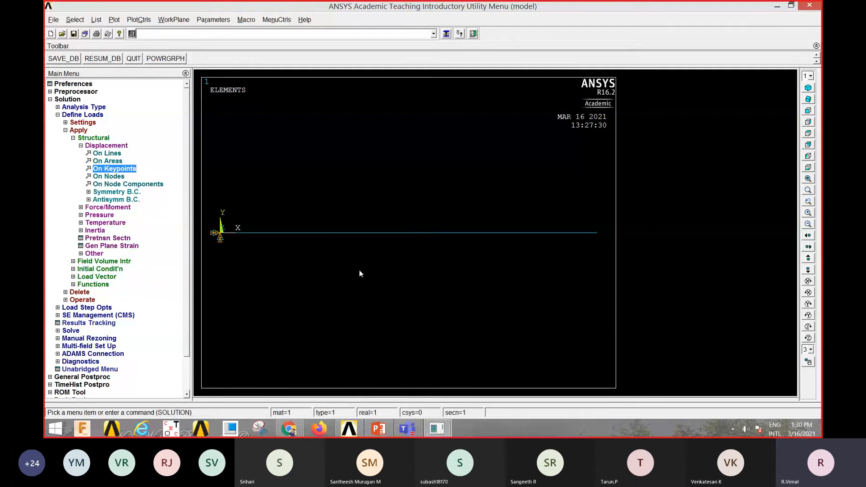
- Solve the current load step and close the solution note and status window
double_click(92, 116)
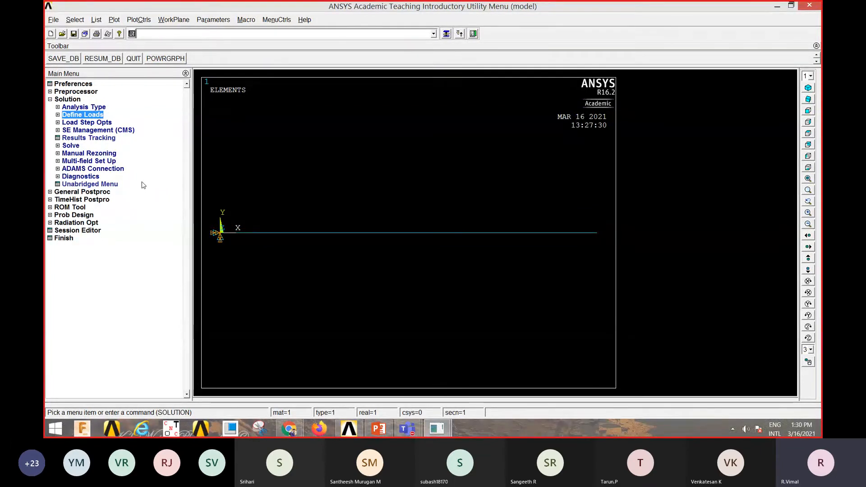
click(71, 146)
click(87, 154)
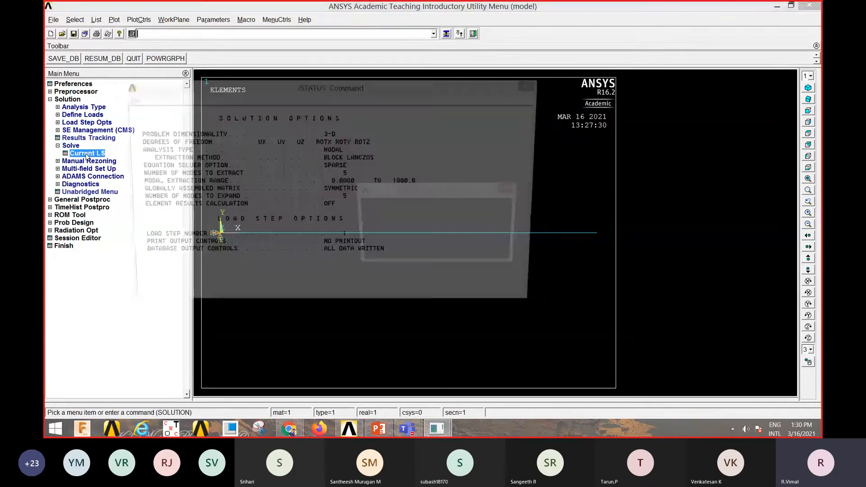
click(409, 255)
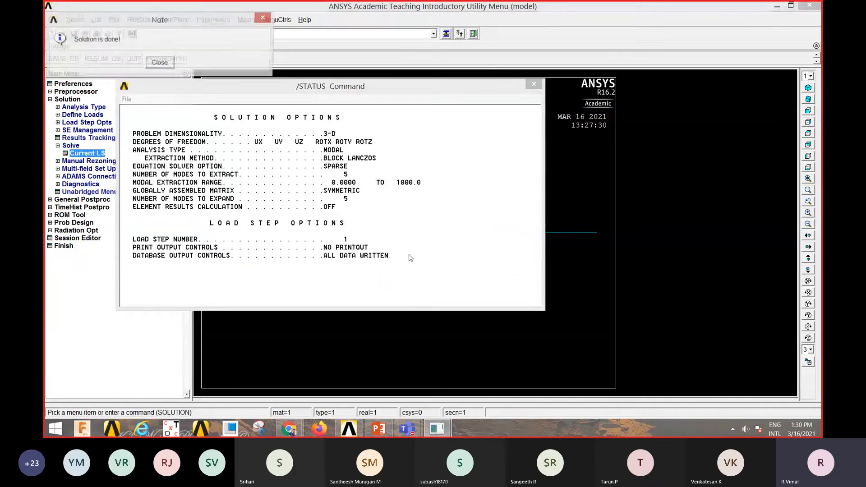
click(160, 62)
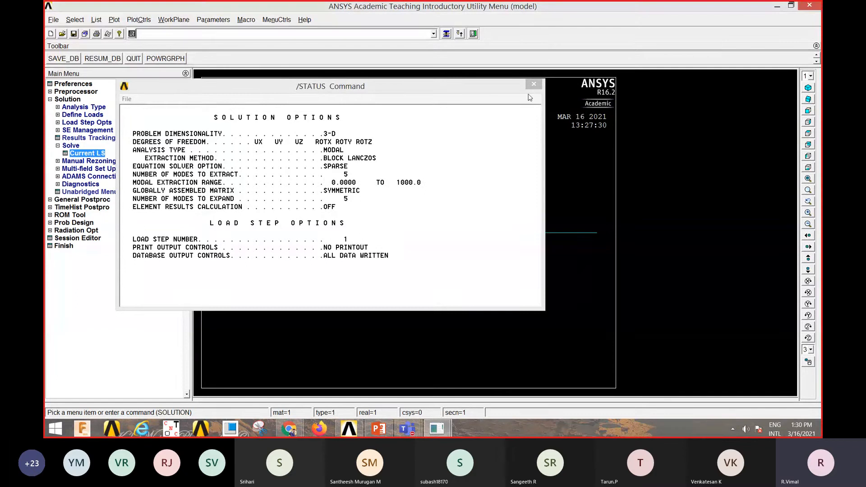
click(533, 85)
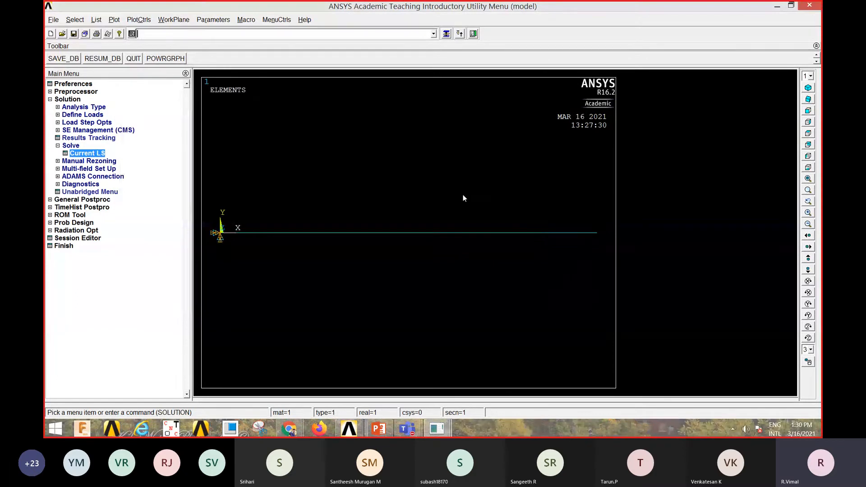
- Read the first result set in the general postprocessor
click(91, 201)
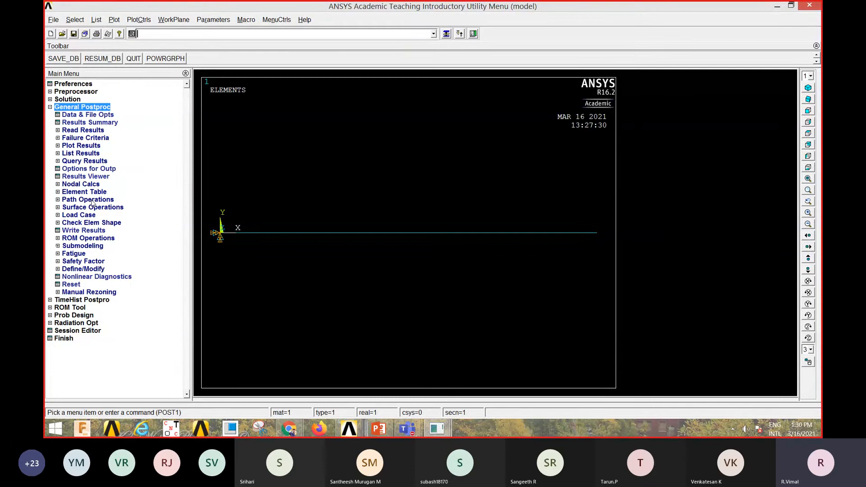
click(78, 130)
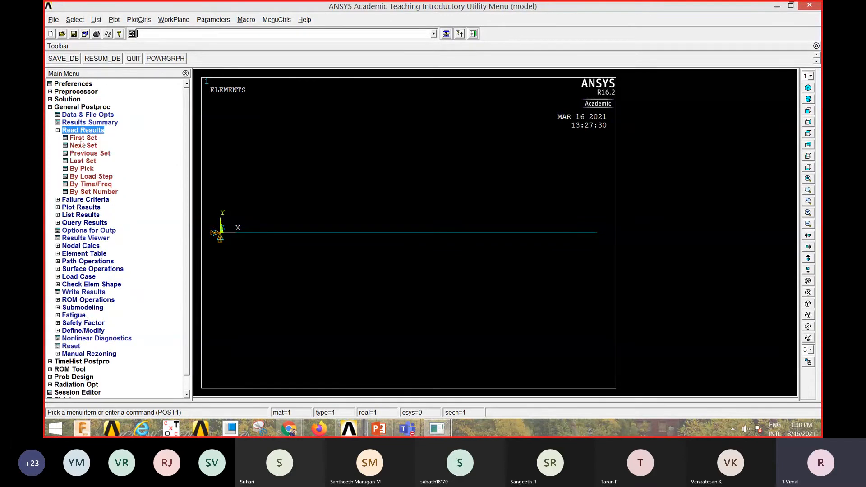
click(81, 139)
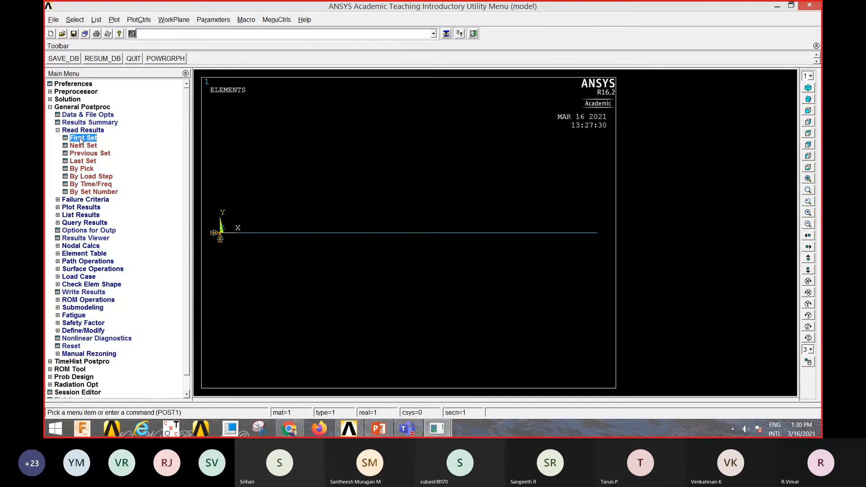
- Plot the beam's deformed shape together with its undeformed shape for the first mode
click(82, 208)
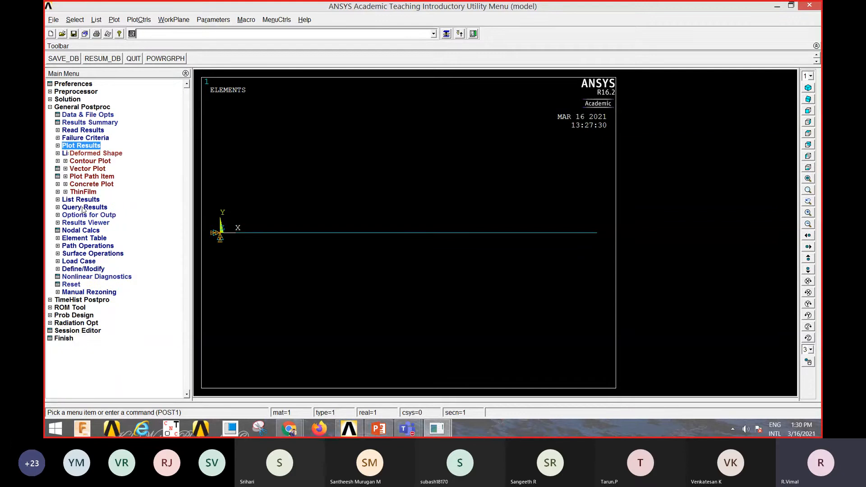
click(99, 154)
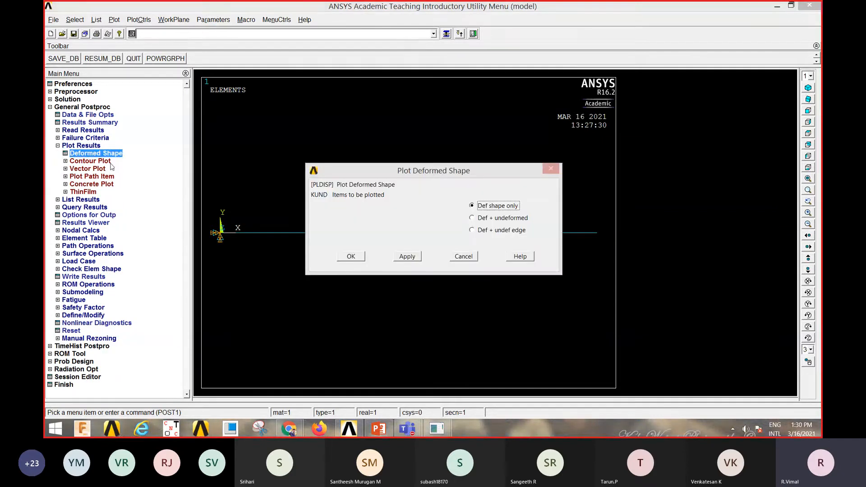
click(483, 218)
click(352, 256)
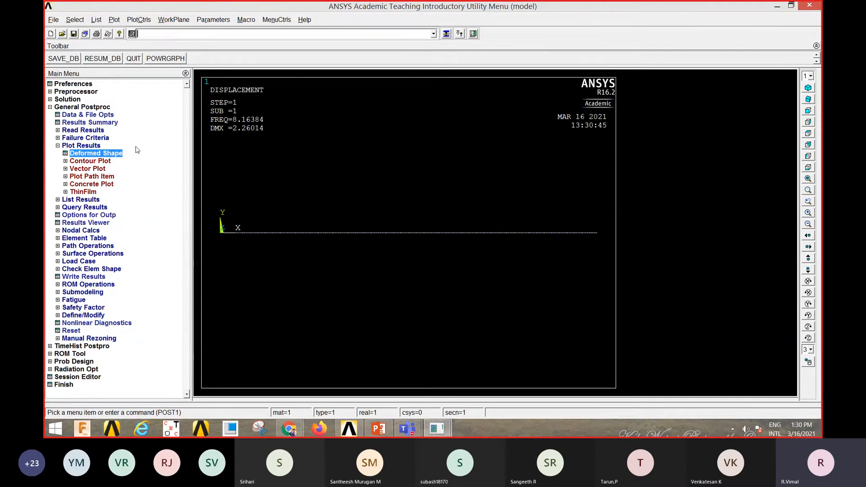
- Read the next result set and replot the beam's deformed shape for substep 2
click(83, 130)
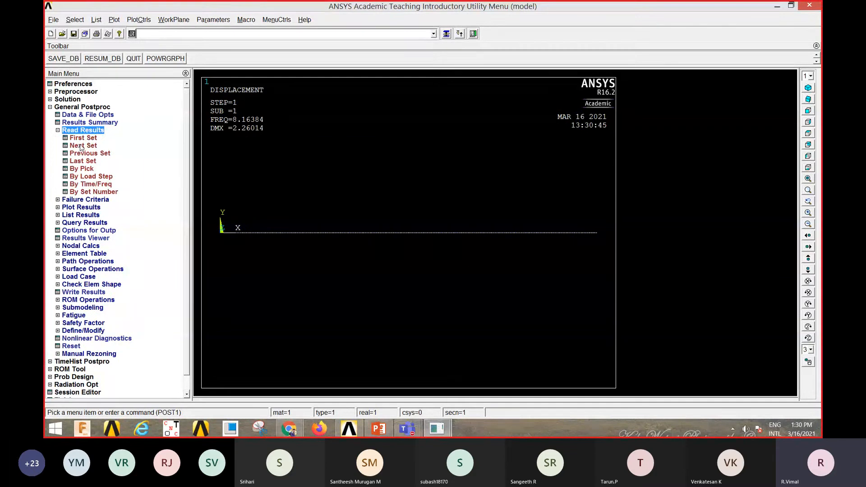
click(80, 147)
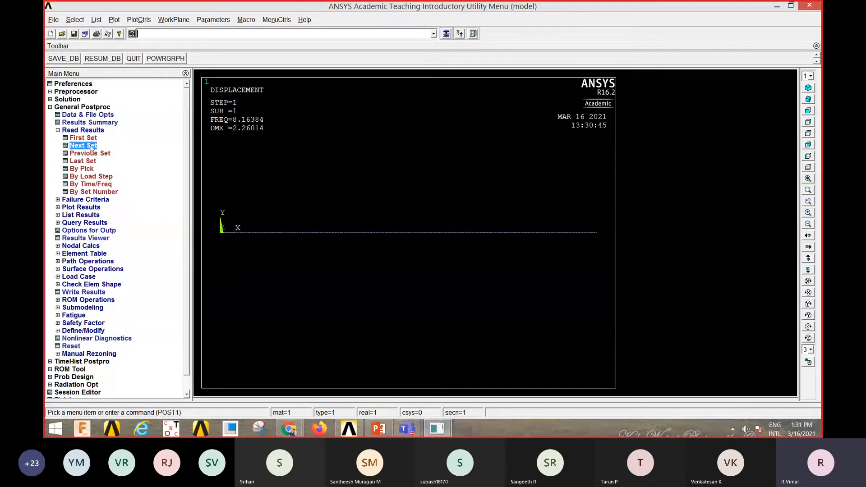
right_click(304, 160)
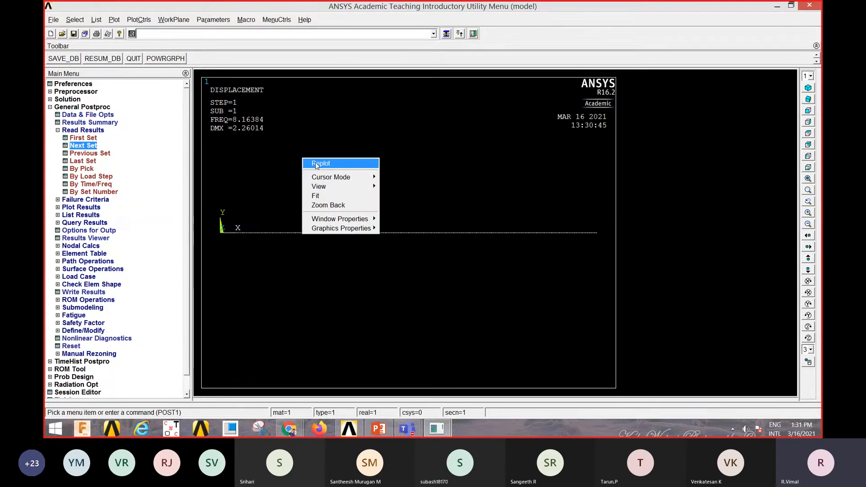
click(316, 163)
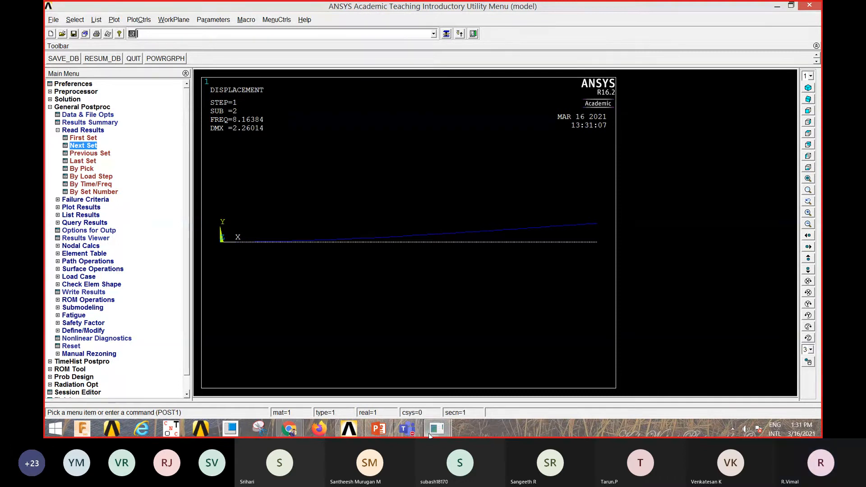
- Check the first natural frequency against the hand calculation in the PowerPoint slide, and return to the ANSYS model window
click(378, 429)
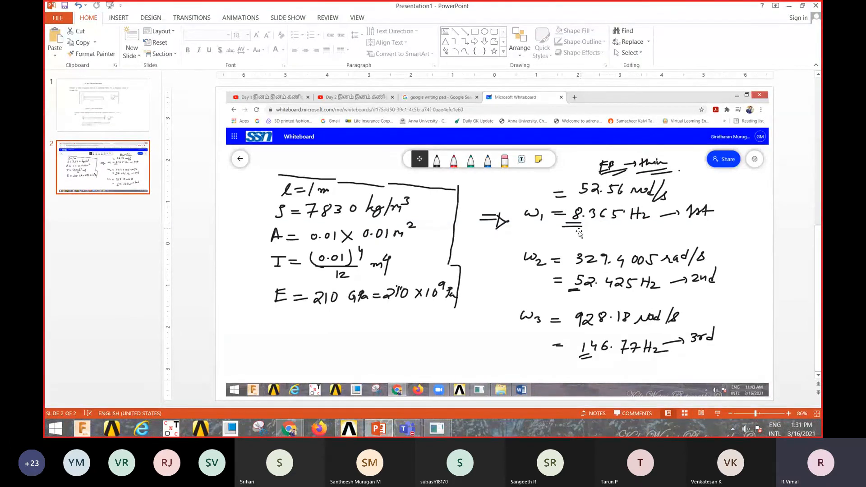
click(435, 429)
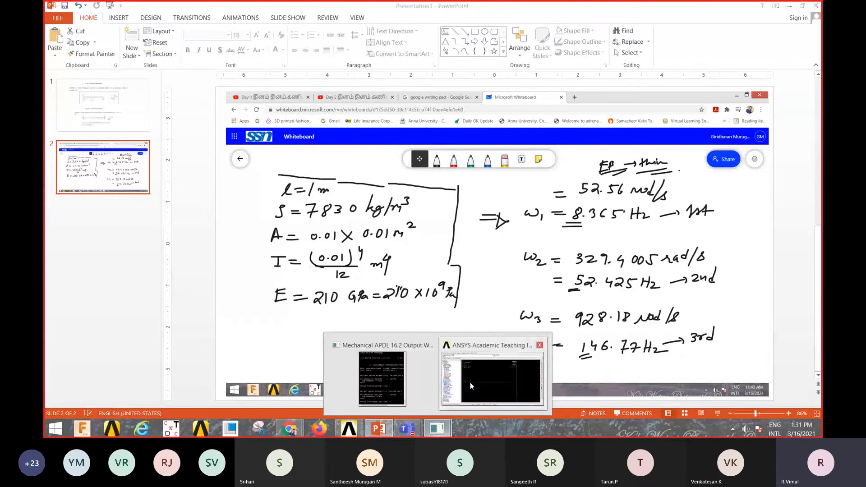
click(470, 382)
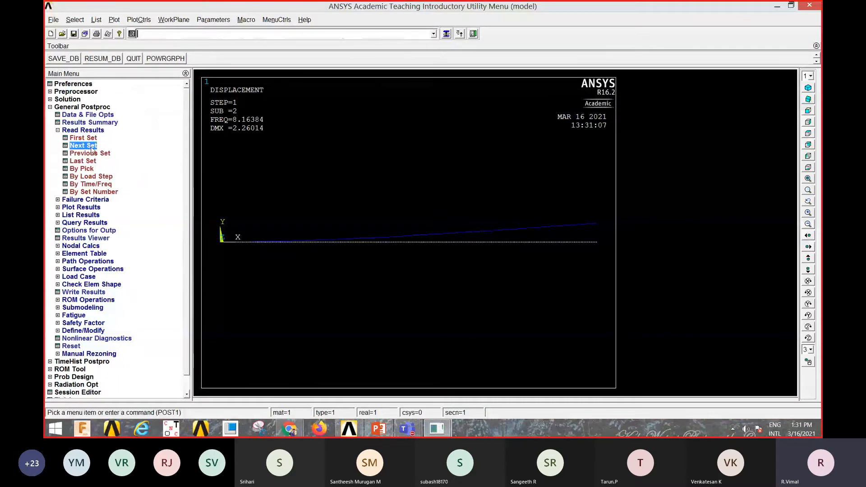
- Read the following two result sets in turn and replot the beam's deformed shape for substeps 3 and 4
right_click(304, 179)
click(320, 180)
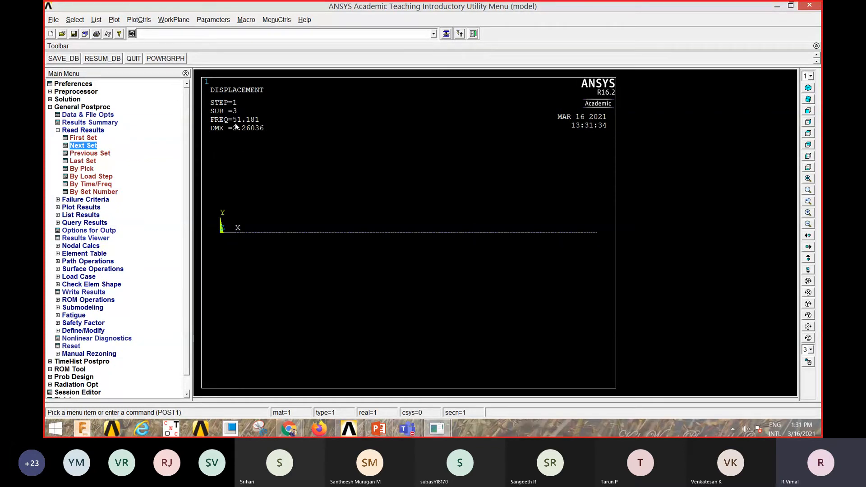
right_click(248, 161)
click(261, 163)
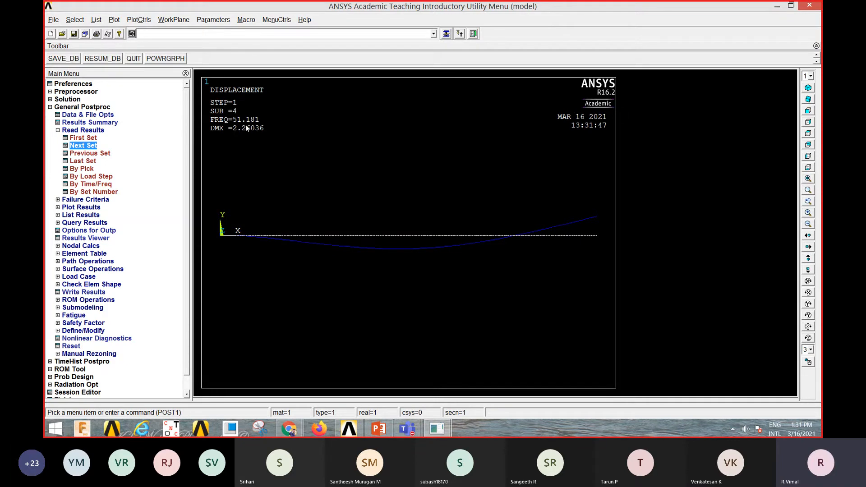
- Check the second natural frequency against the hand calculation in the PowerPoint slide, and return to the ANSYS model window
click(378, 428)
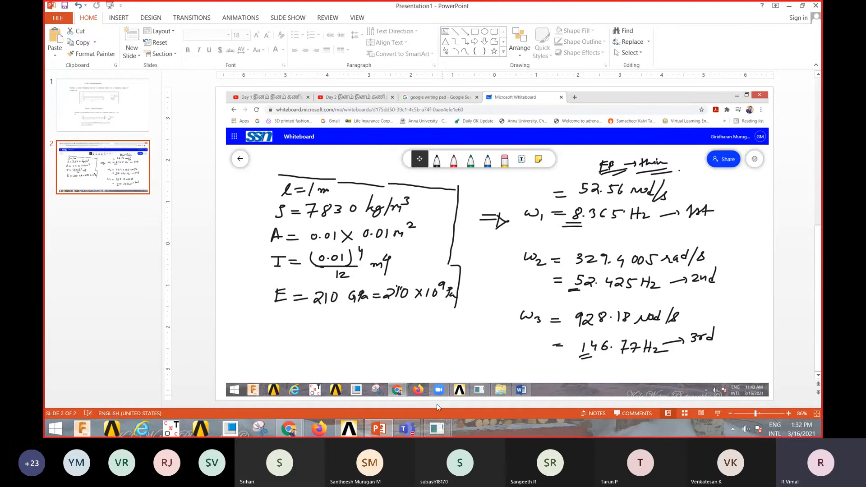
click(436, 429)
click(464, 374)
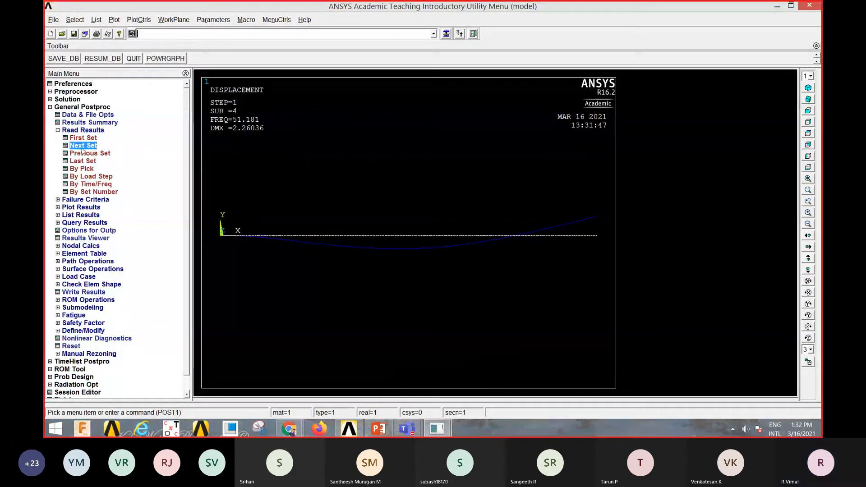
- Read the next result set and replot the beam's deformed shape for substep 5
right_click(275, 159)
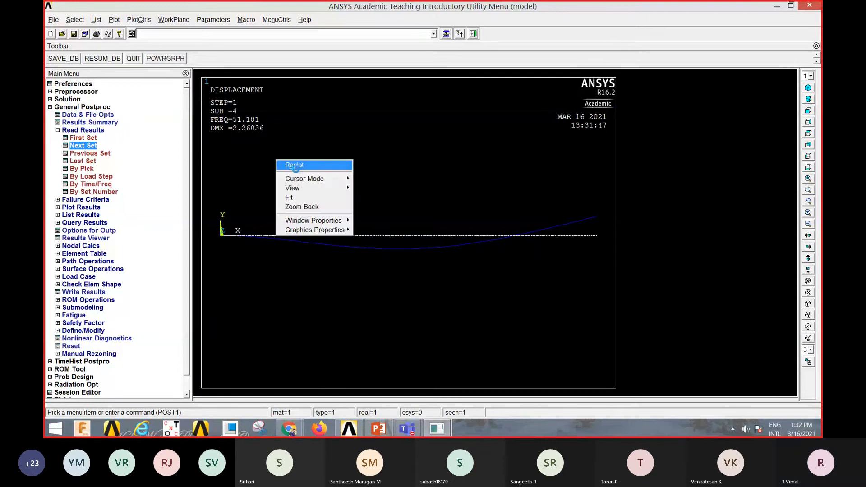
click(294, 163)
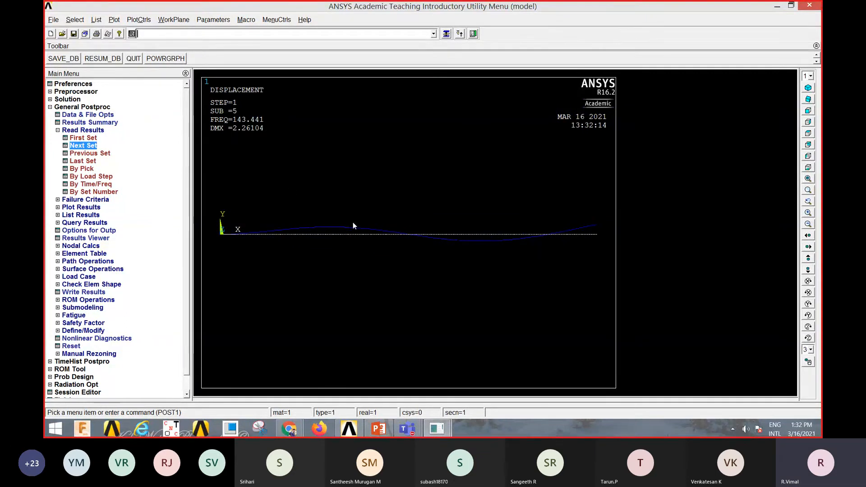
right_click(275, 161)
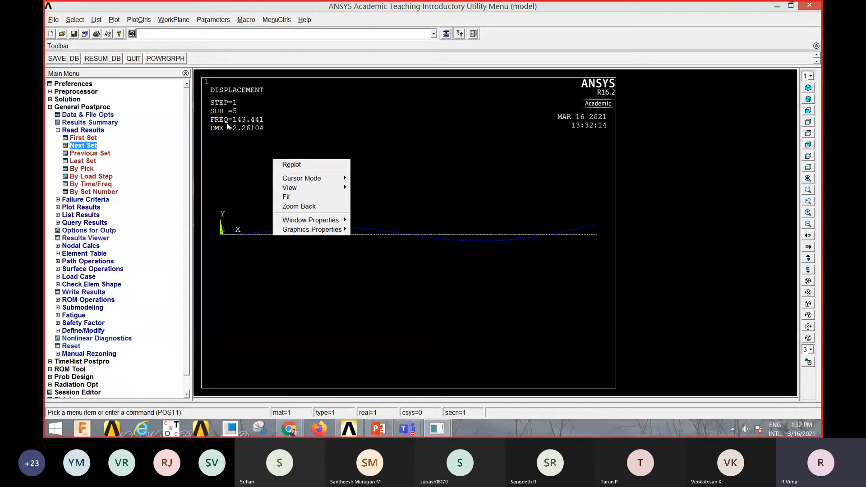
click(237, 154)
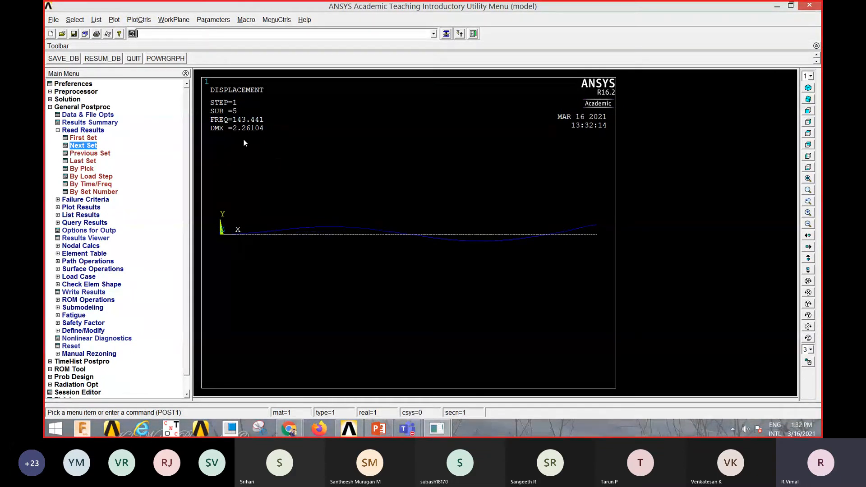
- Check the third natural frequency against the hand calculation in the PowerPoint slide, and return to the ANSYS model window
click(379, 429)
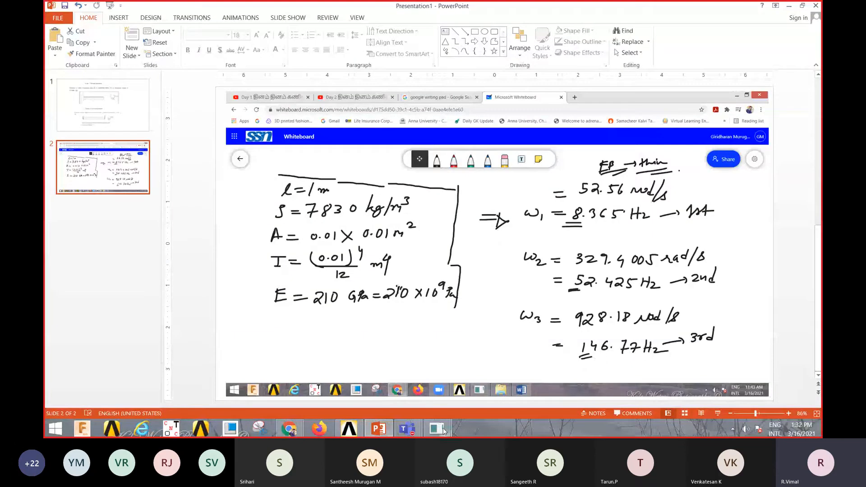
mouse_move(444, 431)
click(469, 379)
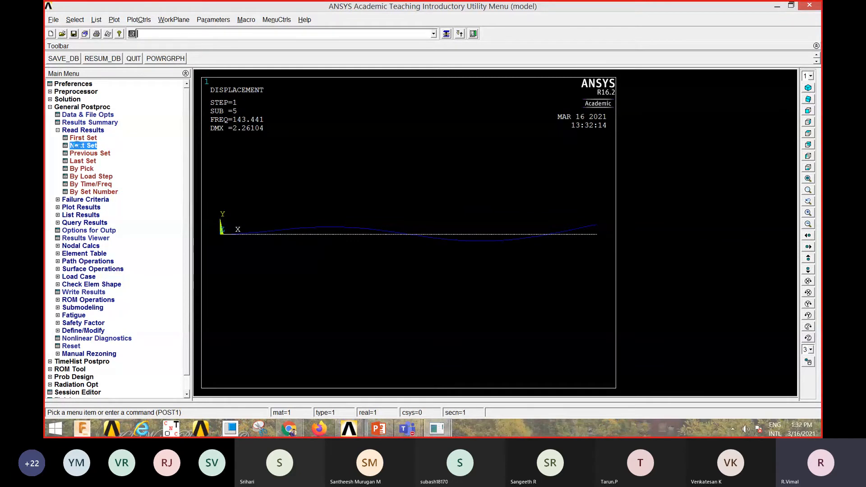
- Cycle through the result sets again from the first one, replotting the mode shapes for substeps 1 through 4
right_click(316, 161)
click(337, 165)
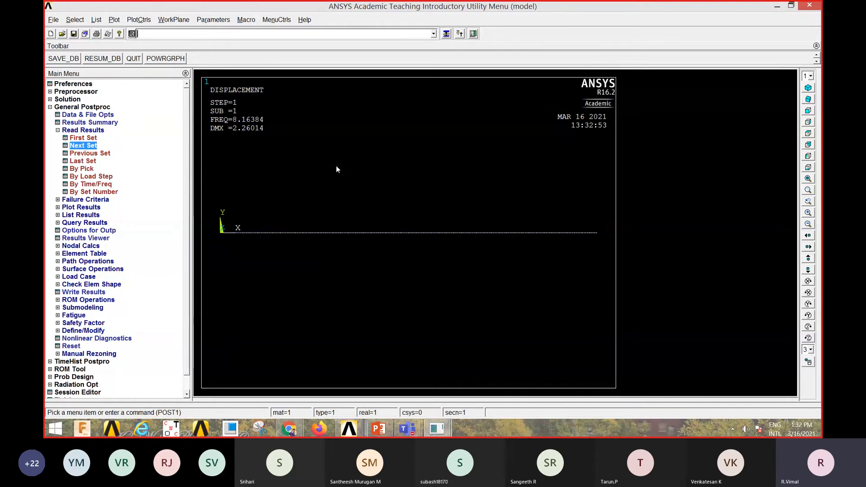
click(83, 145)
right_click(271, 168)
click(295, 173)
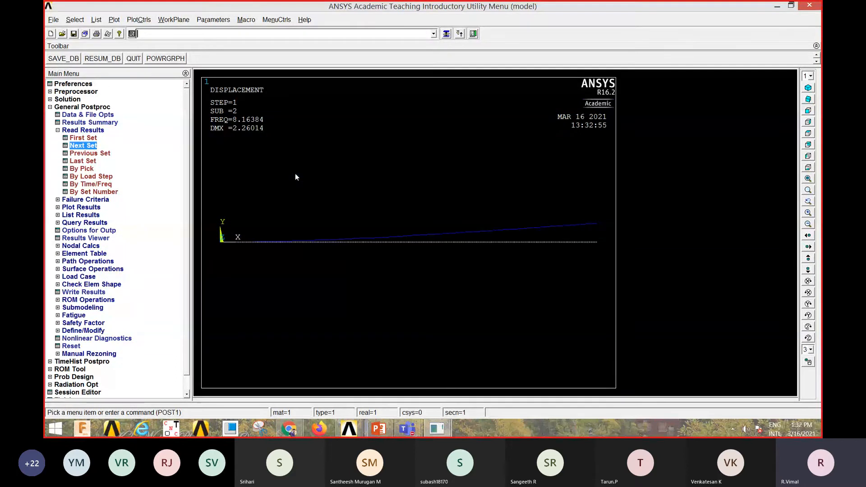
right_click(247, 160)
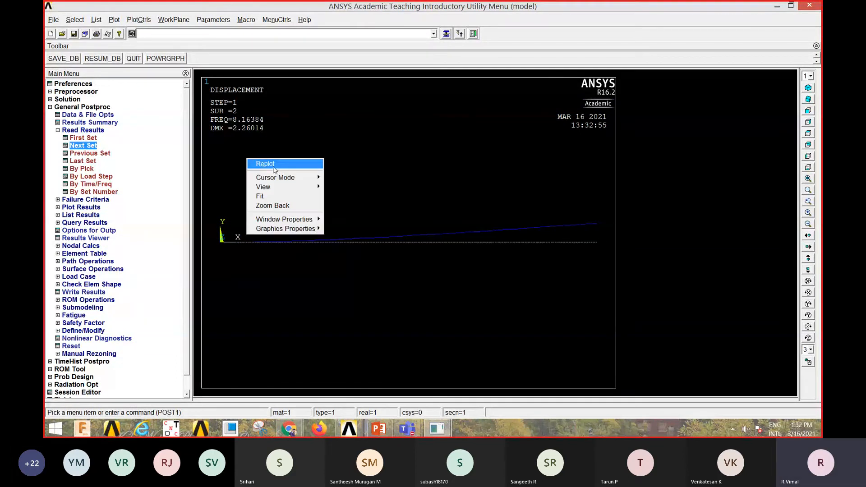
click(273, 166)
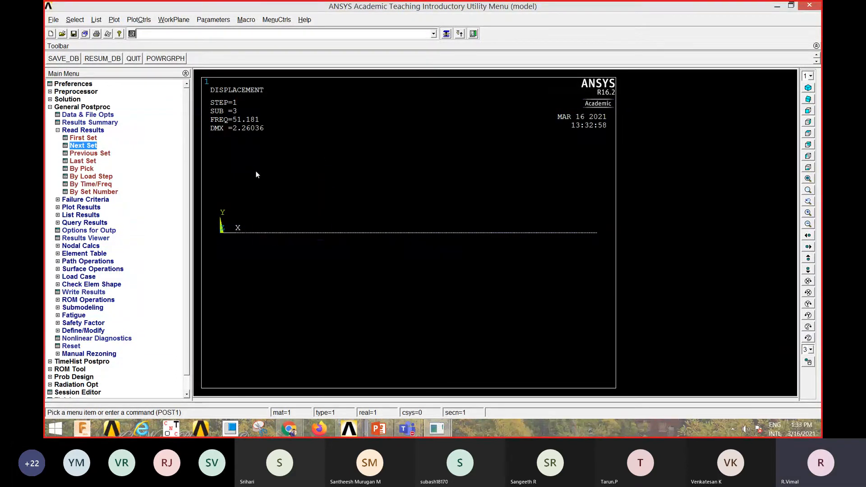
right_click(256, 173)
click(276, 174)
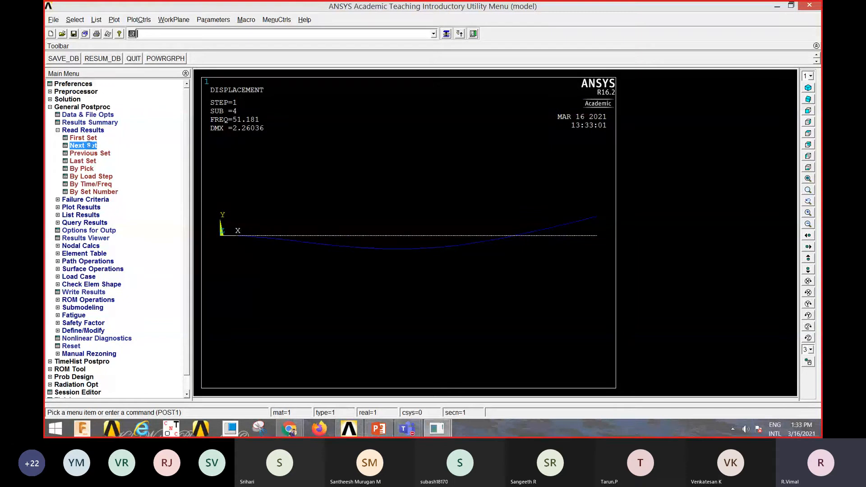
- Keep advancing through the result sets, replotting the mode shapes for substep 5 and again for substeps 1 and 2
click(92, 145)
right_click(254, 156)
click(277, 160)
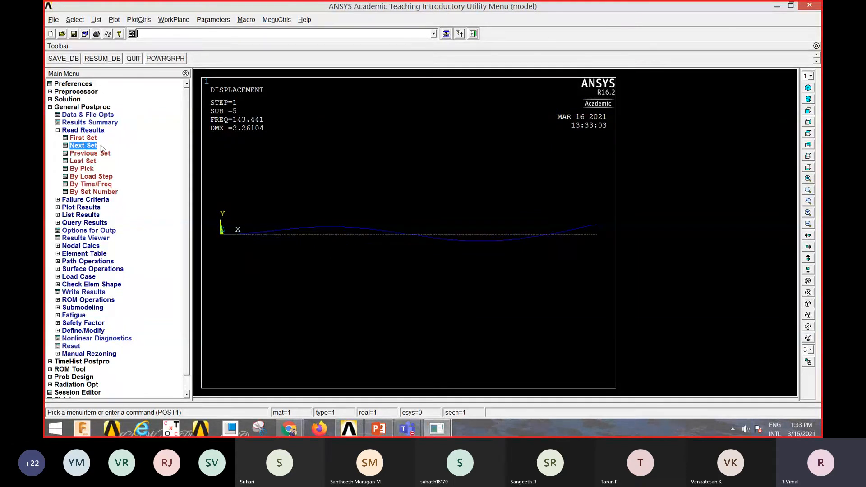
click(92, 147)
right_click(264, 166)
click(283, 168)
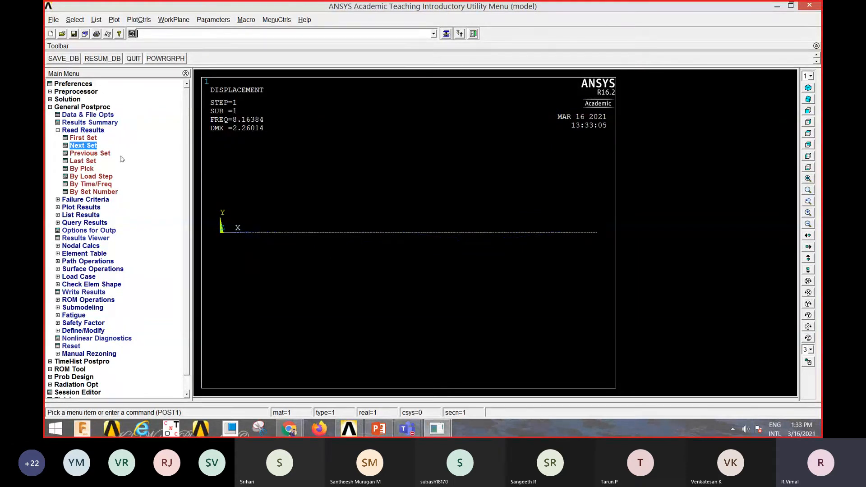
click(92, 145)
right_click(251, 168)
click(268, 175)
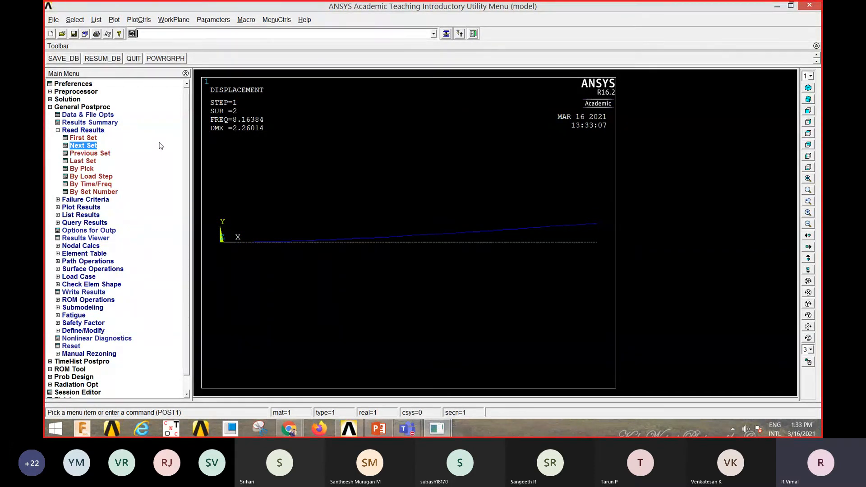
- Delete all loads and load step options from the beam model
click(73, 100)
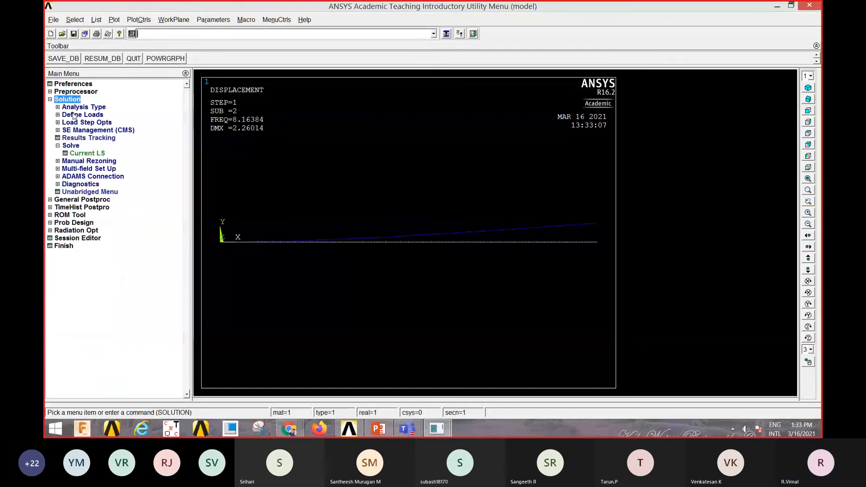
click(74, 115)
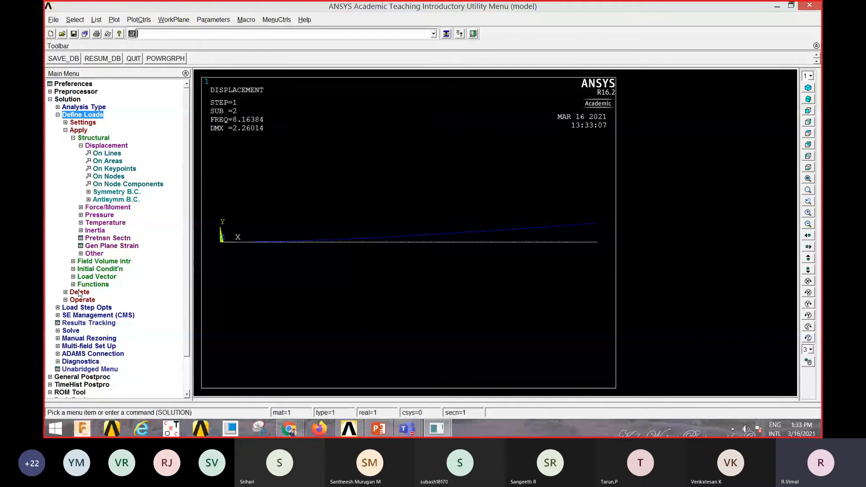
click(79, 293)
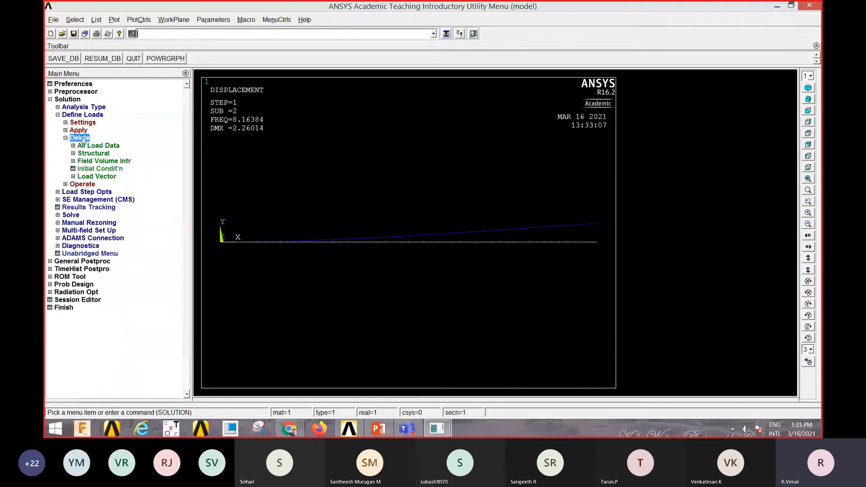
click(101, 147)
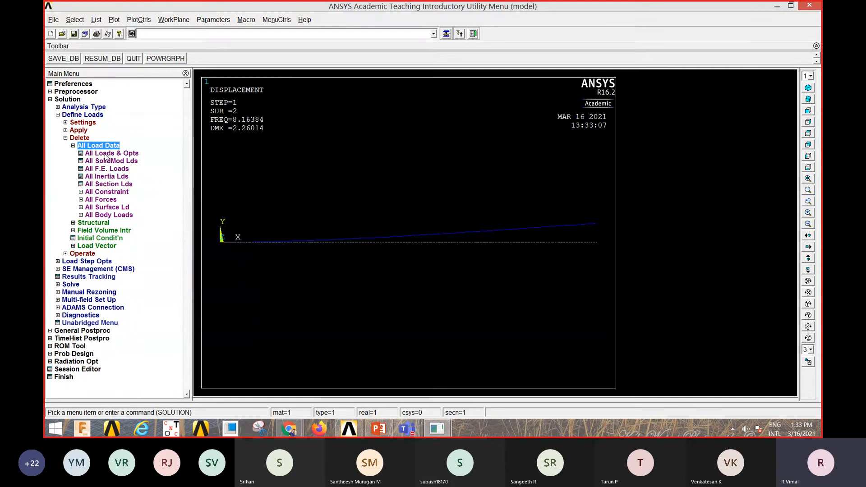
click(116, 154)
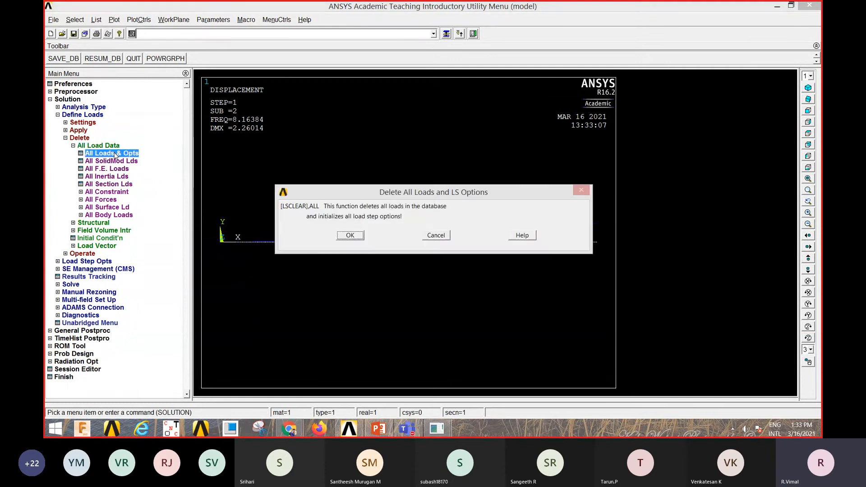
click(351, 235)
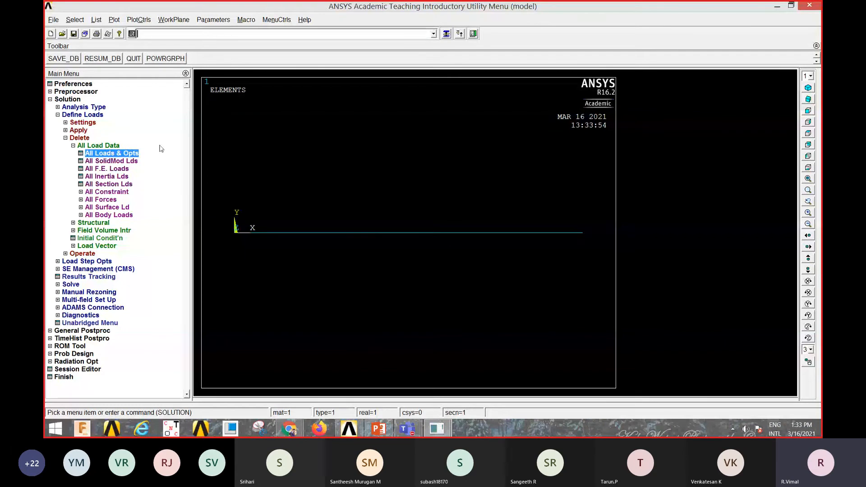
- Constrain all degrees of freedom with a constant displacement of 0 on the keypoints at both ends of the beam
click(79, 131)
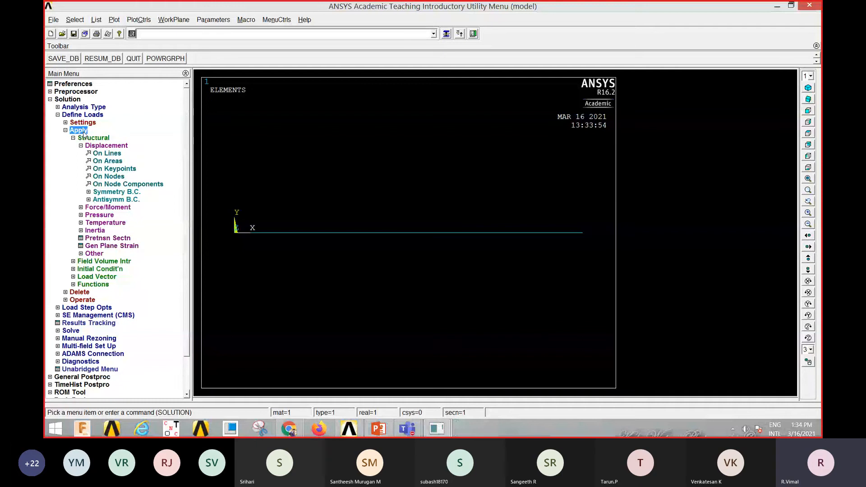
click(93, 139)
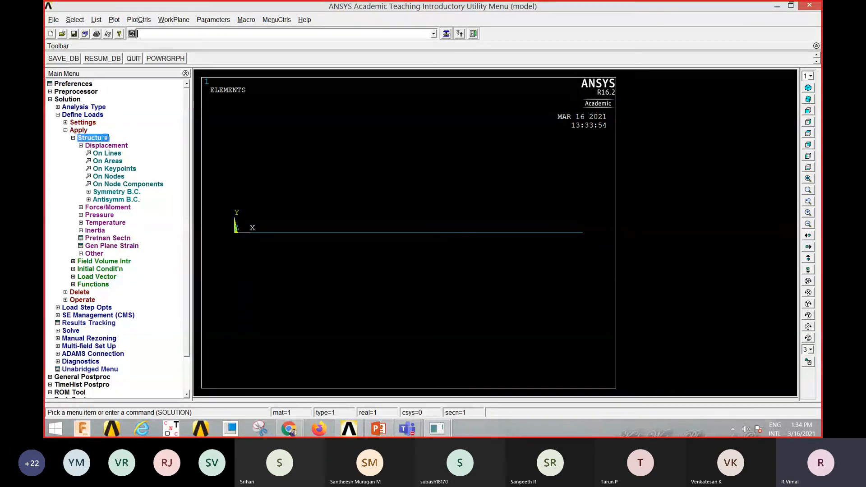
click(94, 138)
click(112, 148)
click(110, 147)
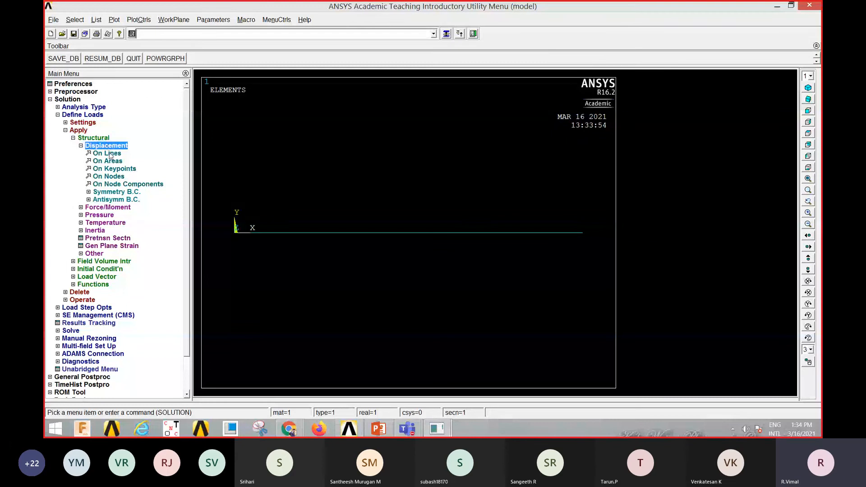
click(121, 170)
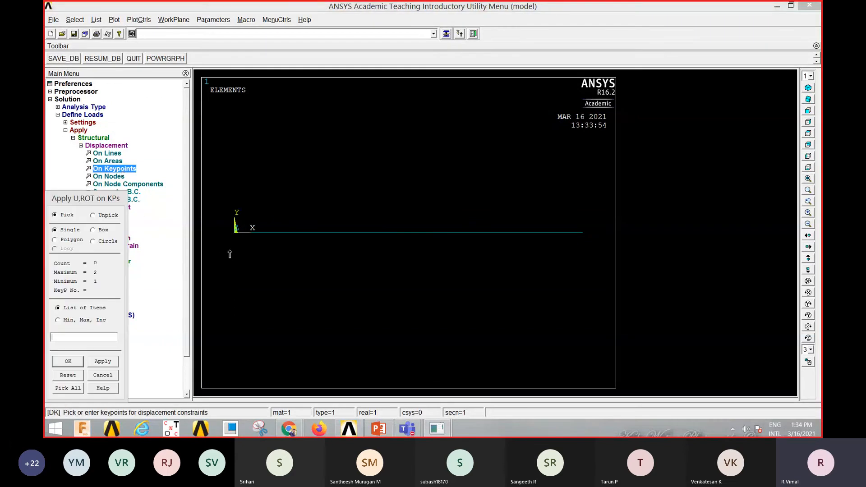
click(596, 255)
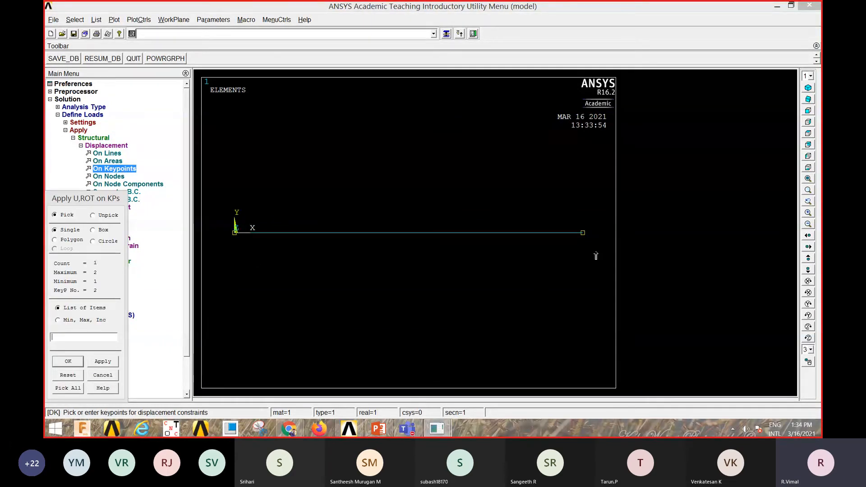
click(596, 256)
click(68, 362)
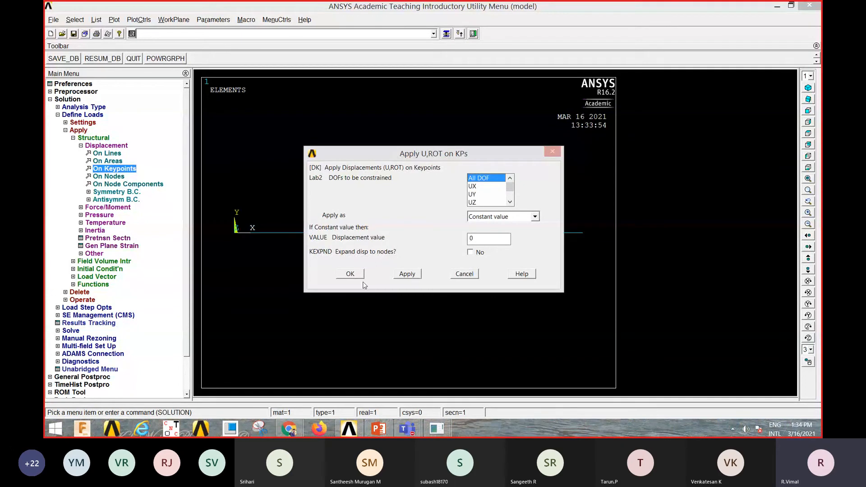
click(349, 274)
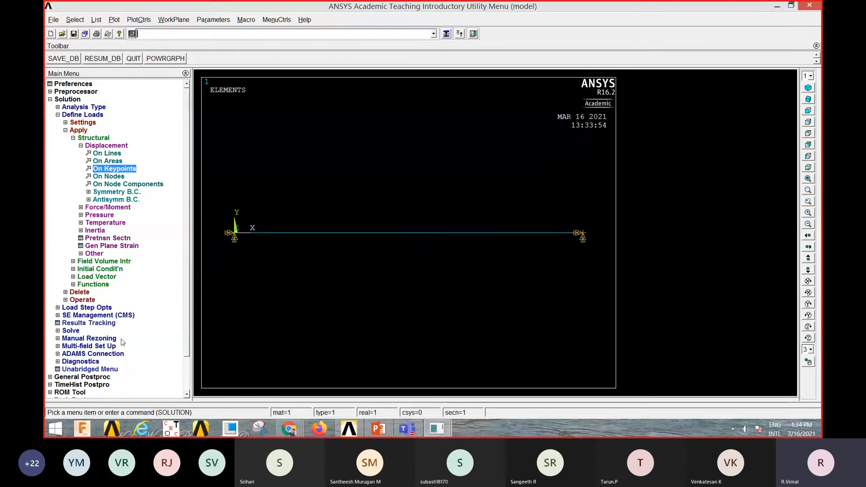
- Solve the current load step for the beam fixed at both ends and dismiss the solution note and status listing
click(71, 331)
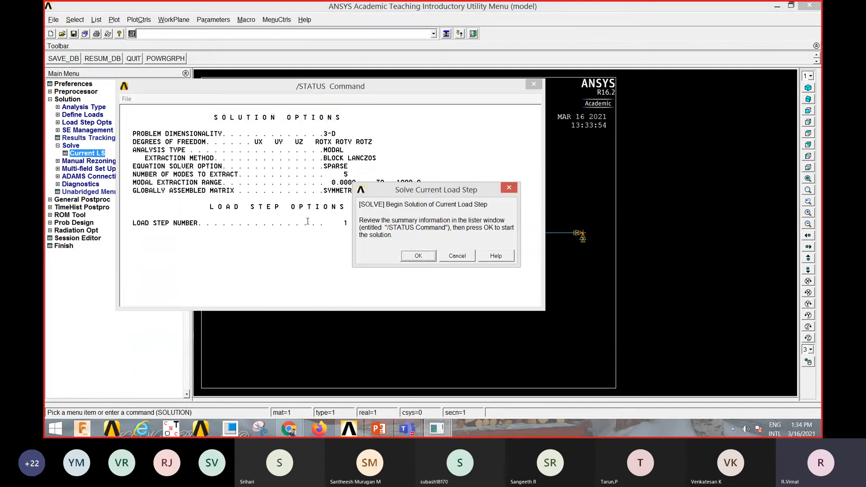
click(419, 257)
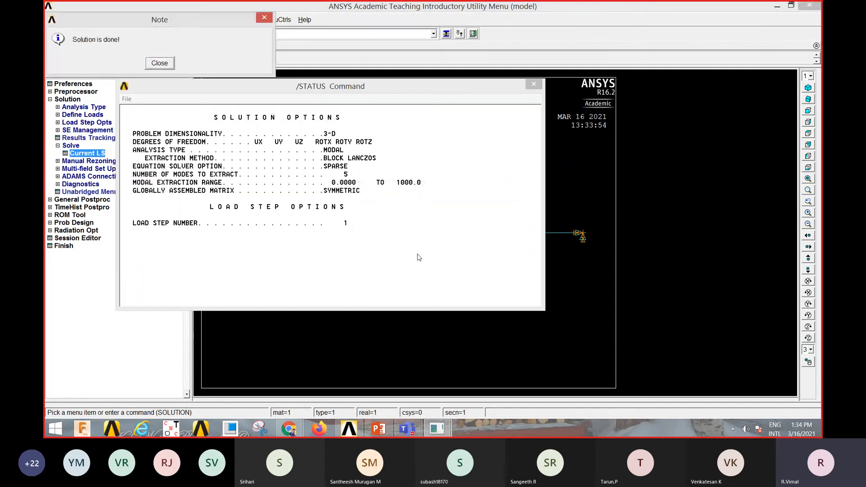
click(161, 63)
click(533, 85)
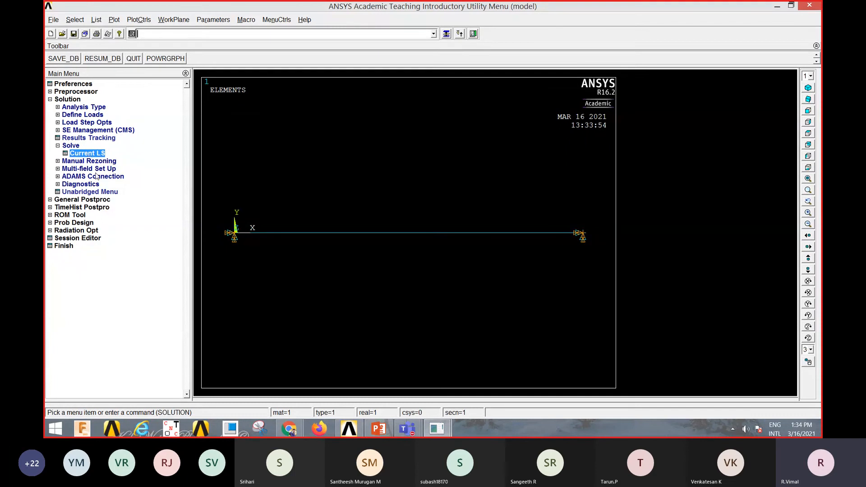
- Read the first result set and plot the deformed shape together with the undeformed beam
click(82, 200)
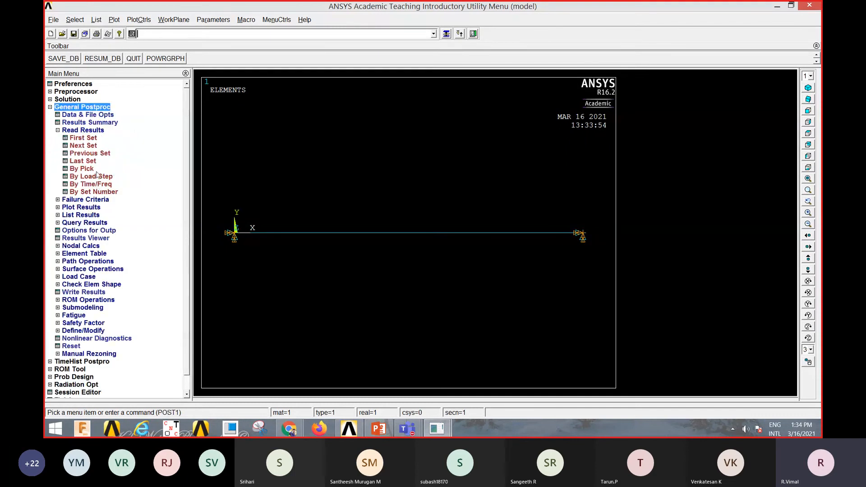
click(83, 139)
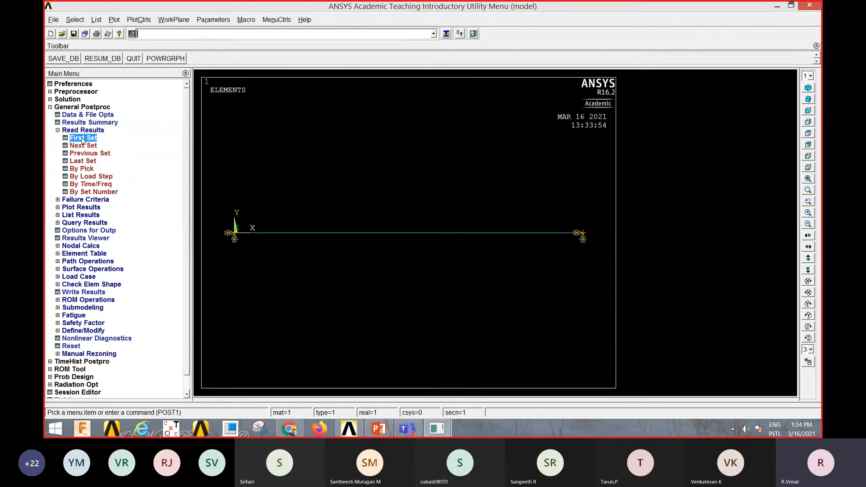
click(81, 208)
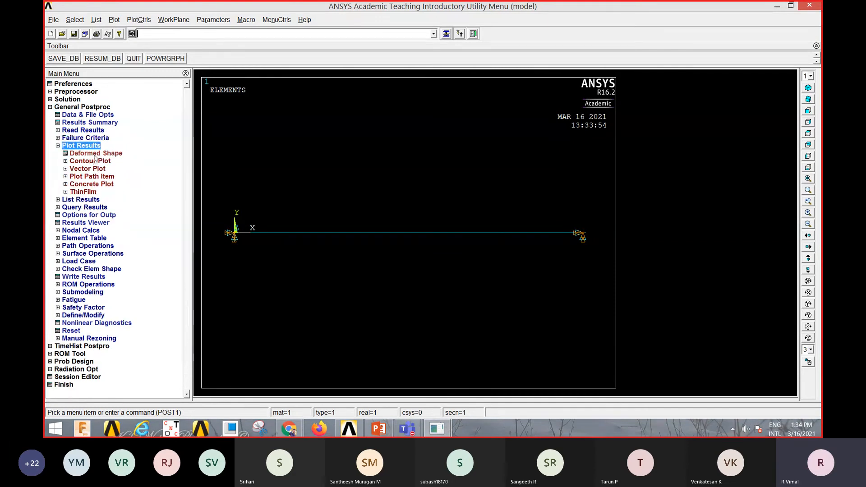
click(95, 155)
click(495, 220)
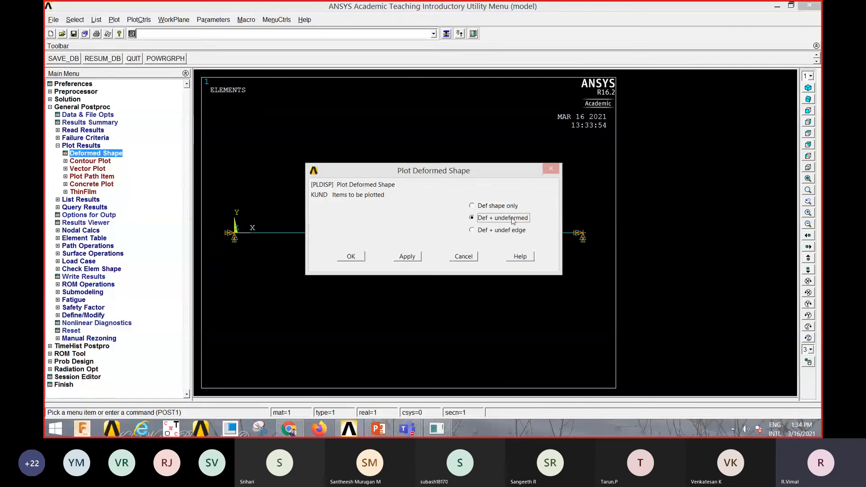
click(352, 256)
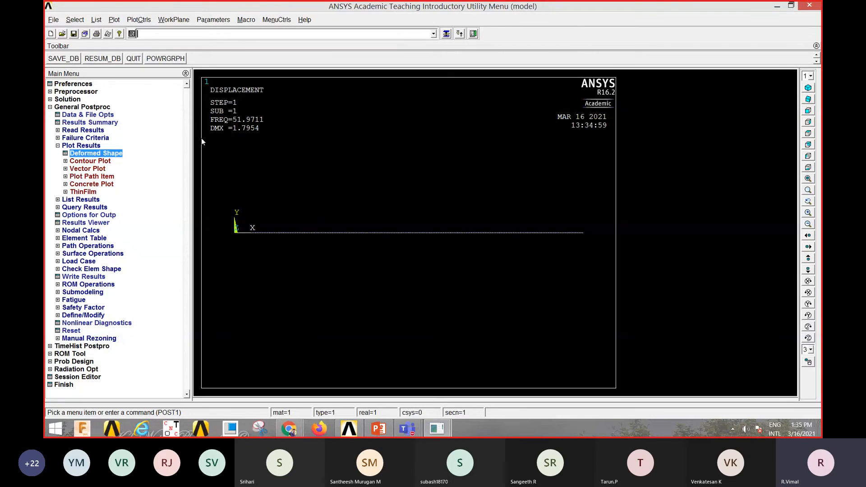
- Advance through the following result sets, replotting the mode shapes for substeps 2, 3 and 4
click(85, 131)
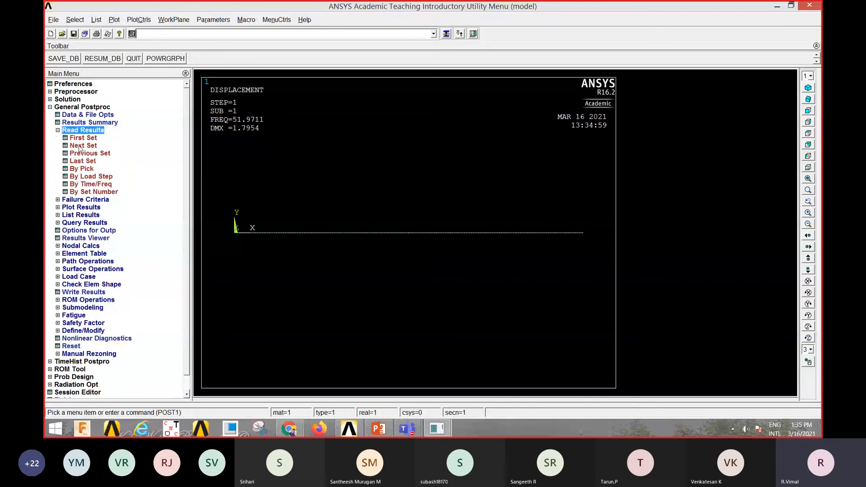
click(83, 146)
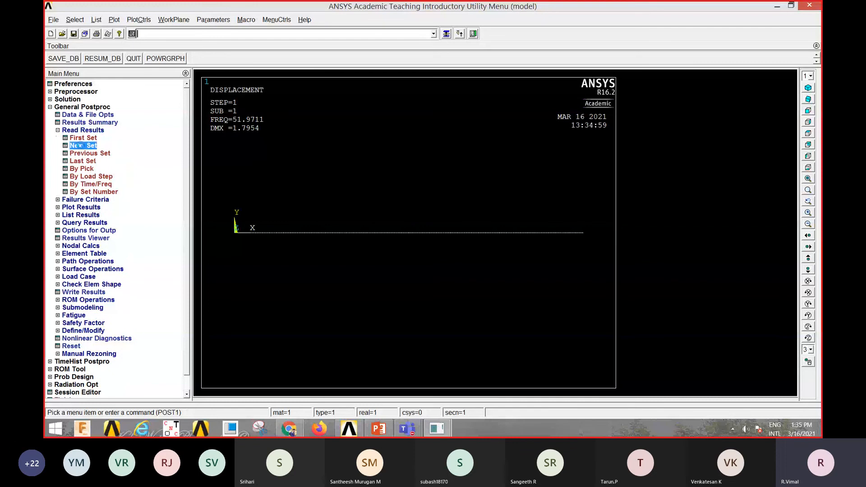
right_click(297, 166)
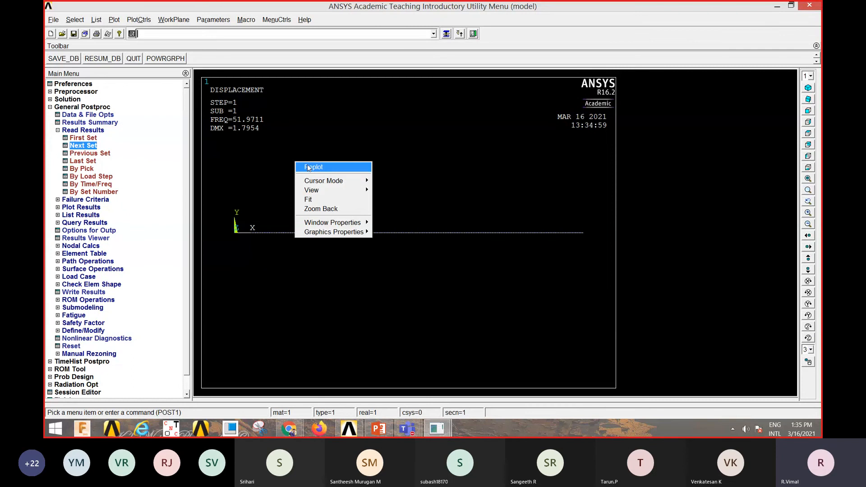
click(307, 167)
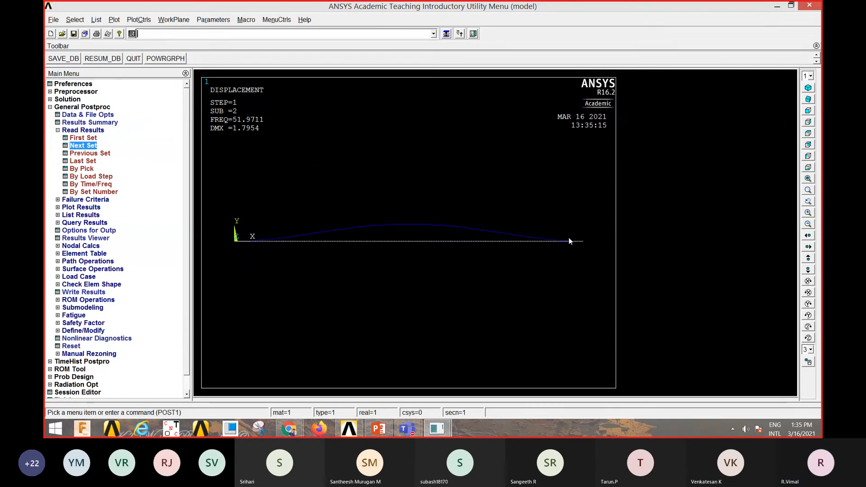
click(80, 147)
right_click(271, 160)
click(287, 165)
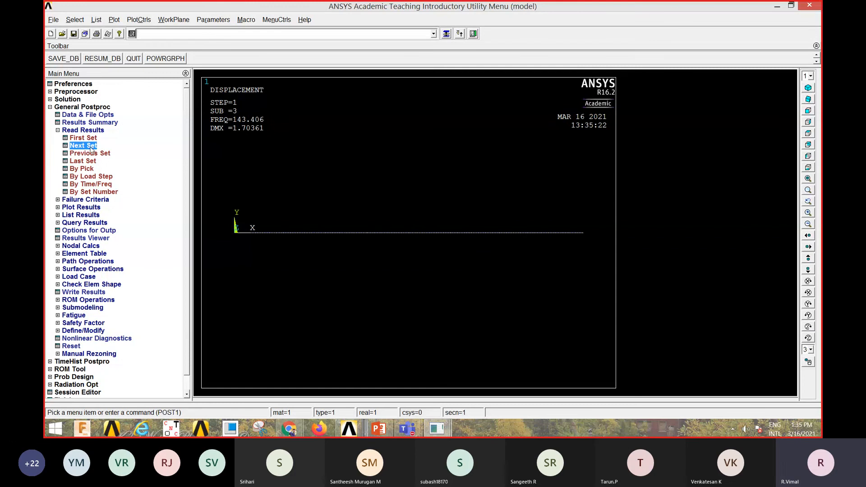
right_click(287, 153)
click(304, 153)
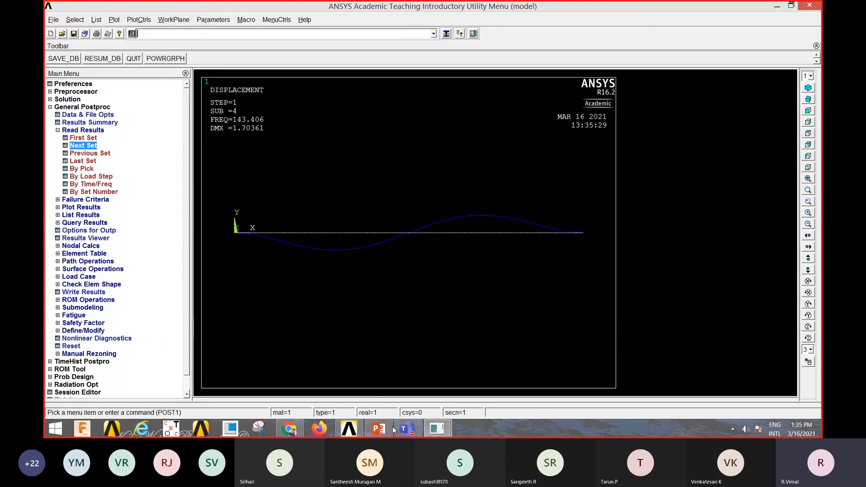
- Switch to the Microsoft Teams meeting window
mouse_move(404, 429)
click(457, 377)
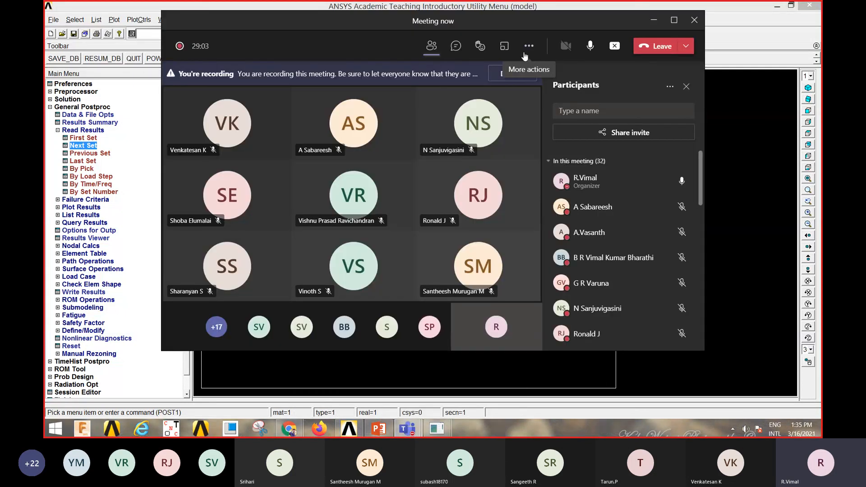